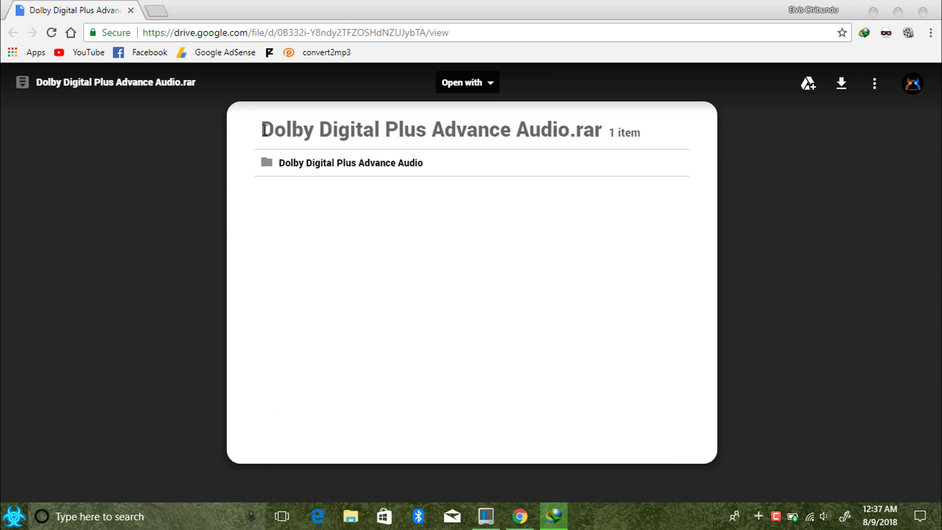
left_click_drag(261, 129, 599, 151)
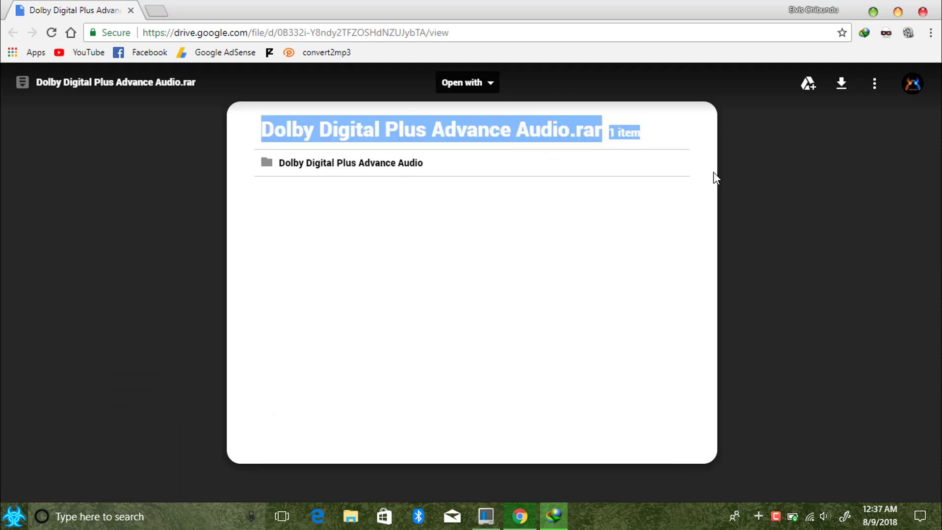
left_click(695, 152)
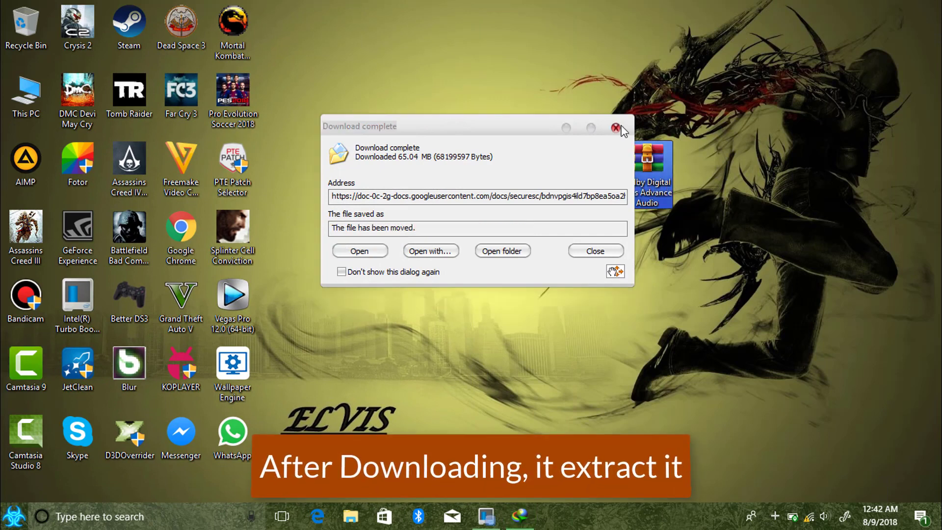
Extract the downloaded Dolby Digital Plus Advance Audio archive onto the desktop and move the archive to the Recycle Bin.
key("Escape")
left_click_drag(517, 109, 467, 100)
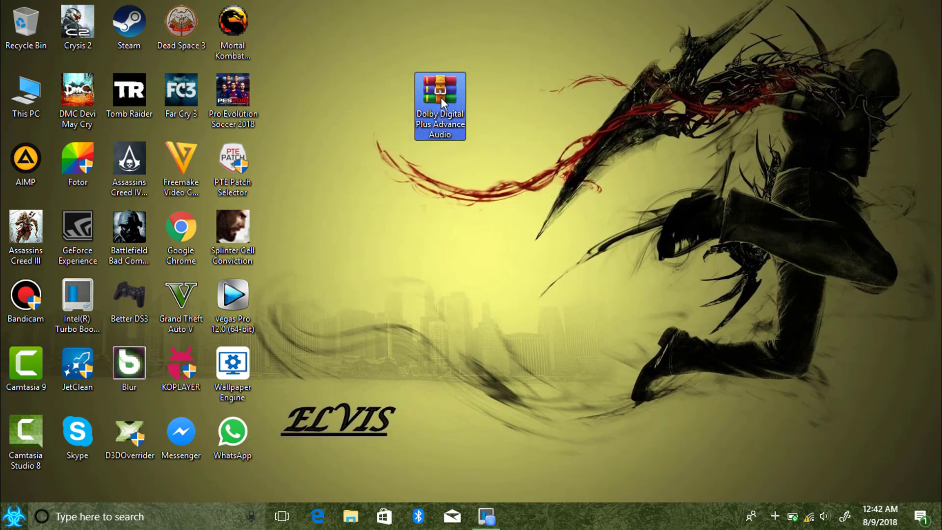
right_click(439, 97)
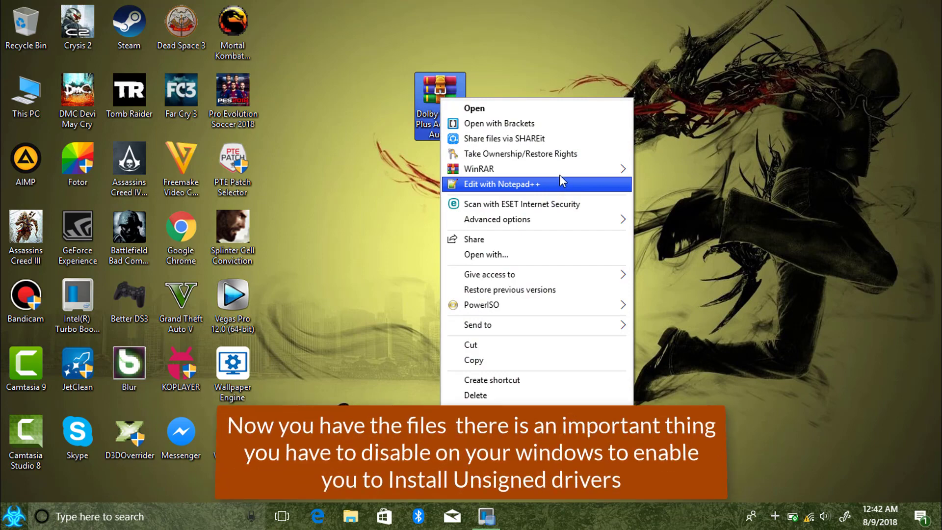
mouse_move(560, 169)
left_click(700, 215)
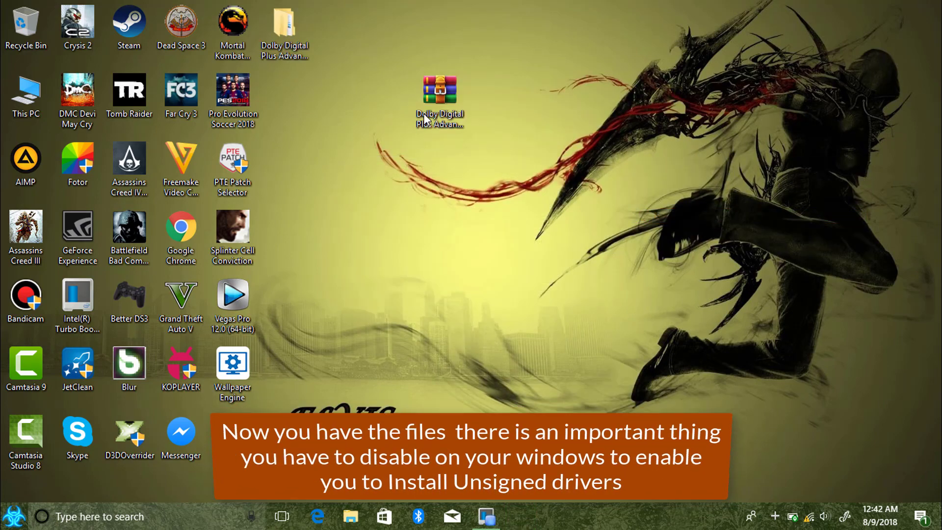
left_click_drag(442, 96, 26, 48)
left_click_drag(285, 27, 483, 105)
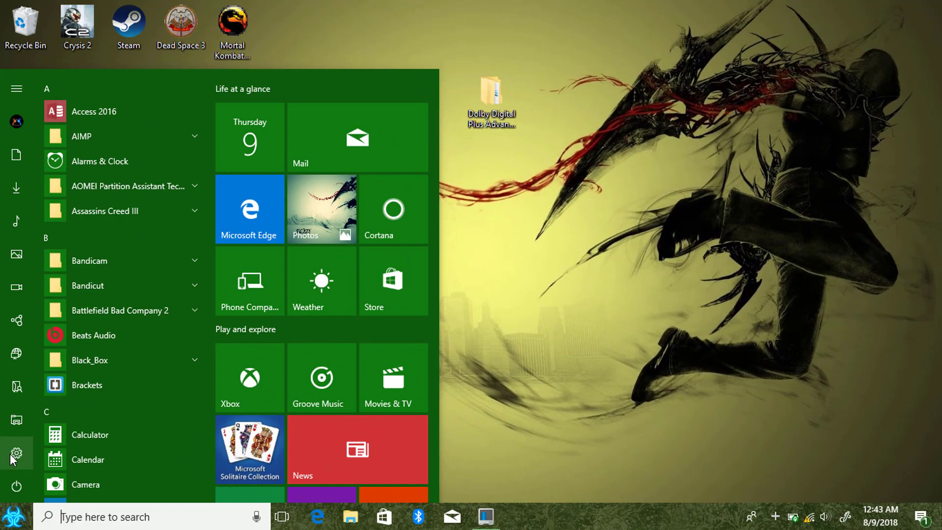
Open Device Manager.
left_click(9, 454)
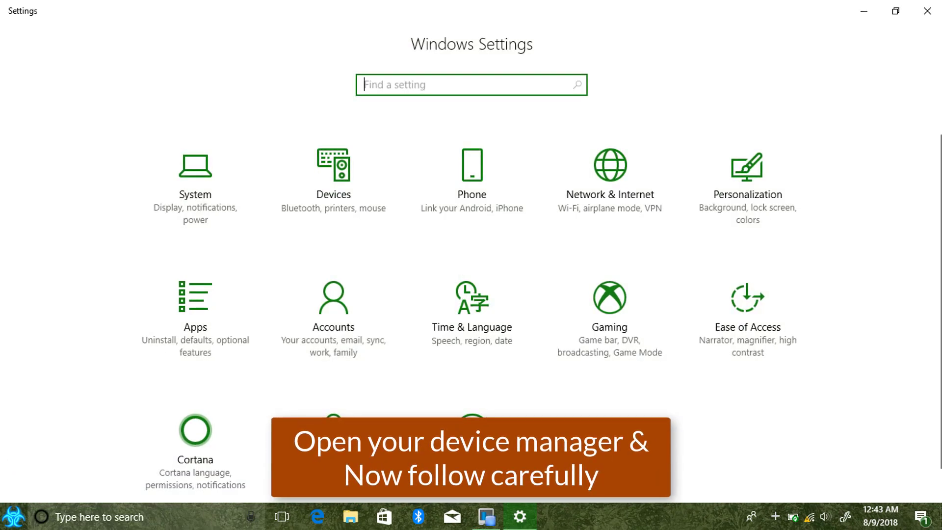
left_click(927, 12)
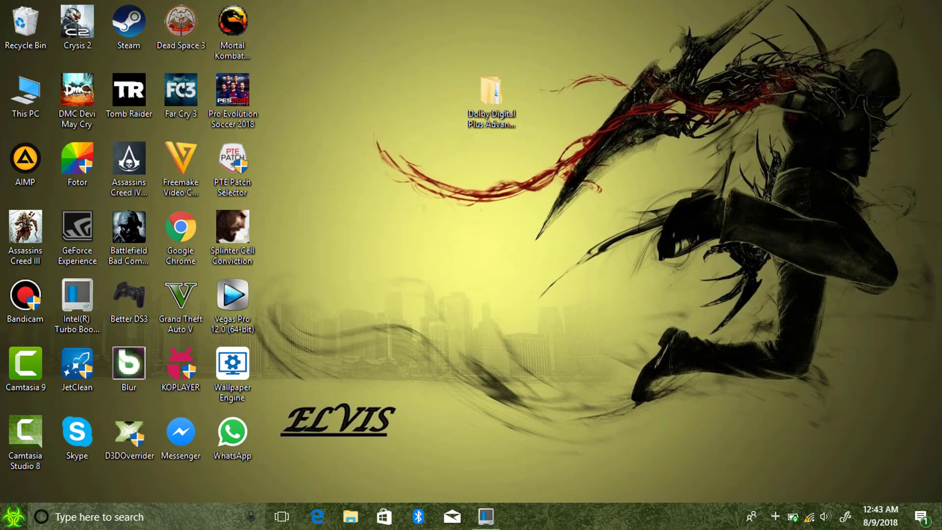
right_click(14, 516)
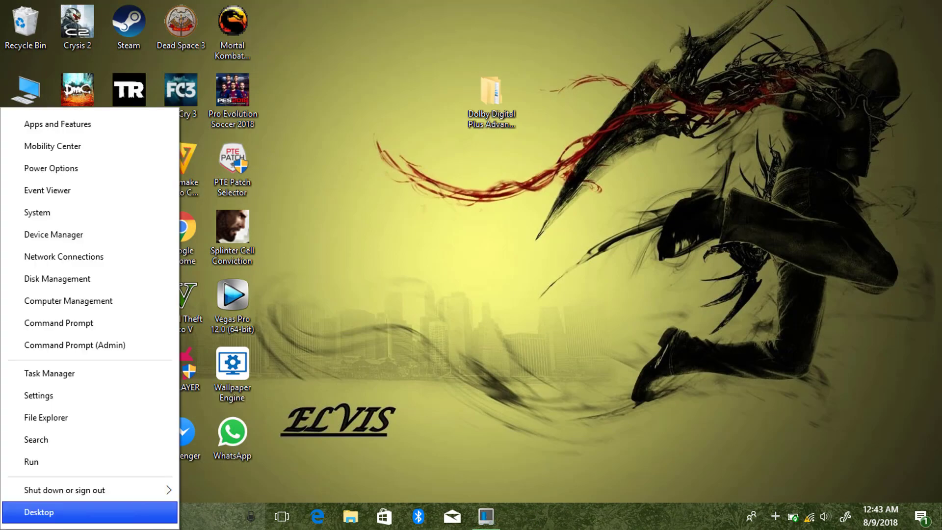
left_click(115, 229)
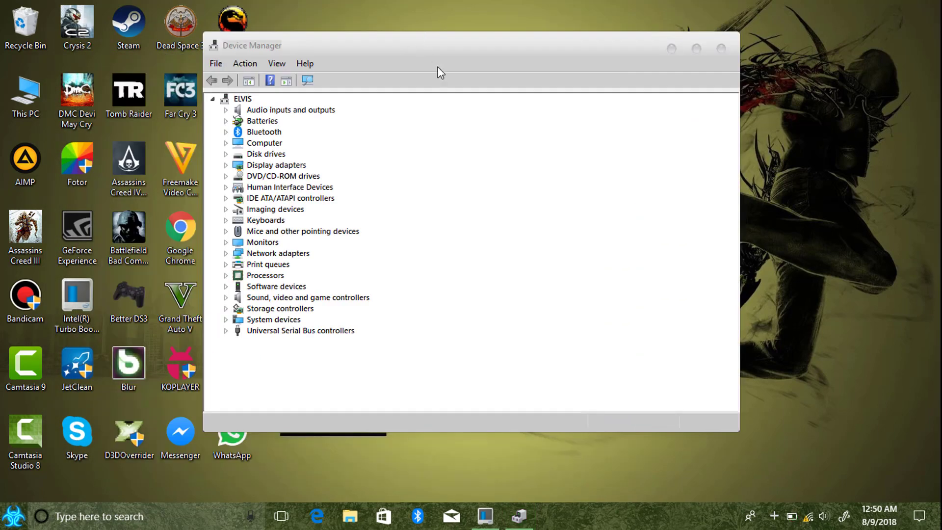
left_click(488, 47)
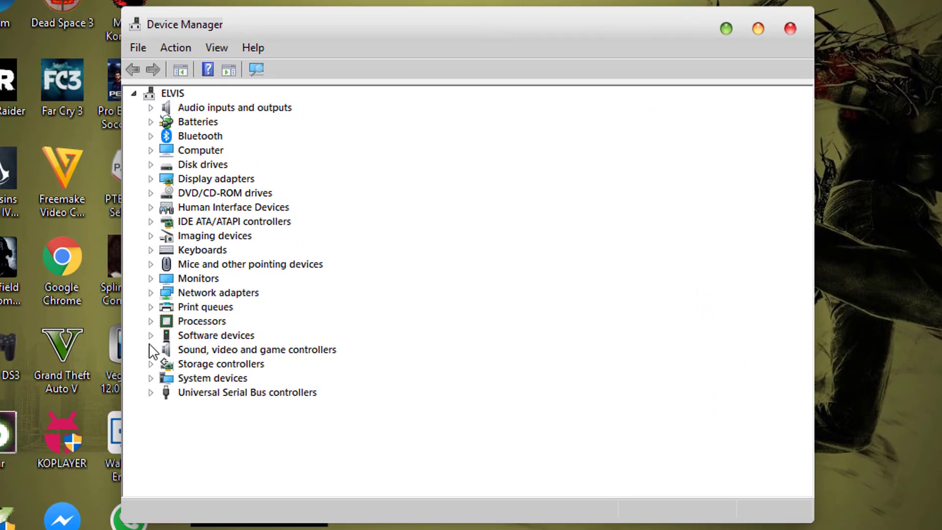
Show the driver properties of Realtek High Definition Audio under Sound, video and game controllers.
left_click(151, 349)
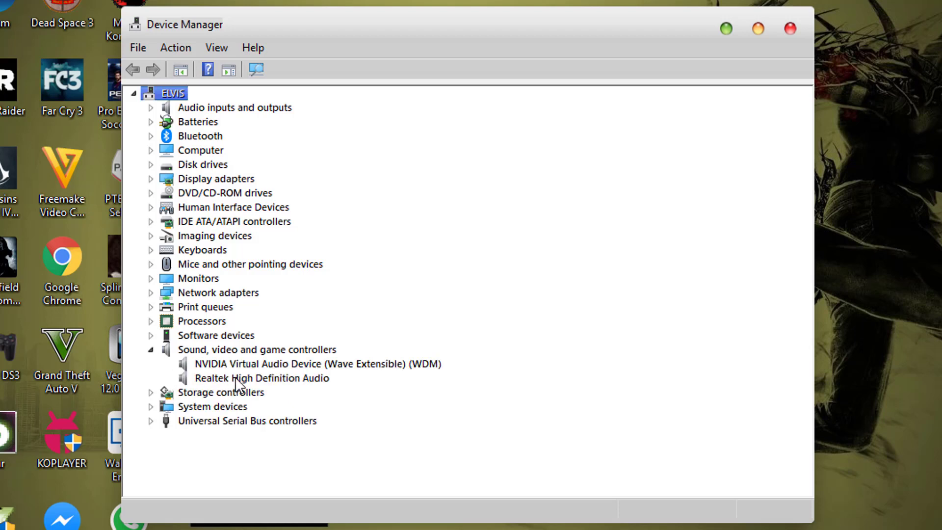
double_click(247, 379)
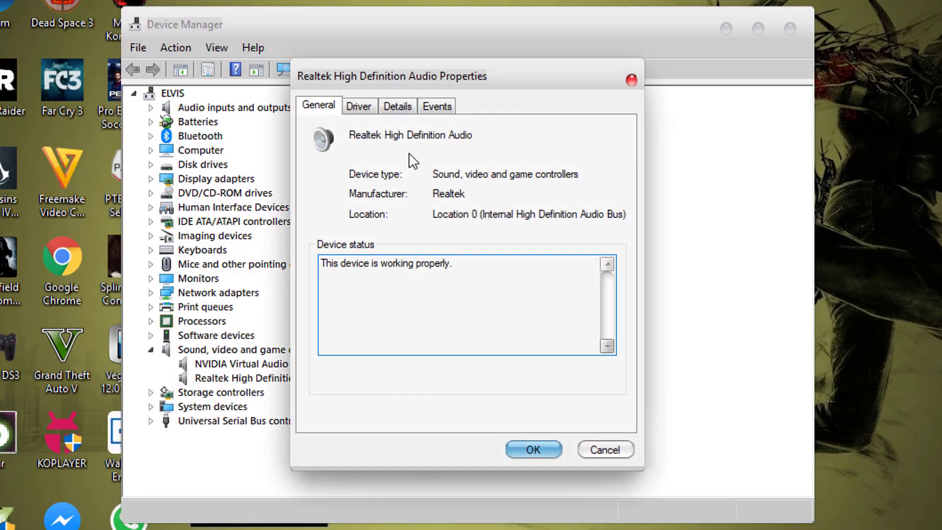
left_click(374, 108)
left_click_drag(457, 76, 445, 77)
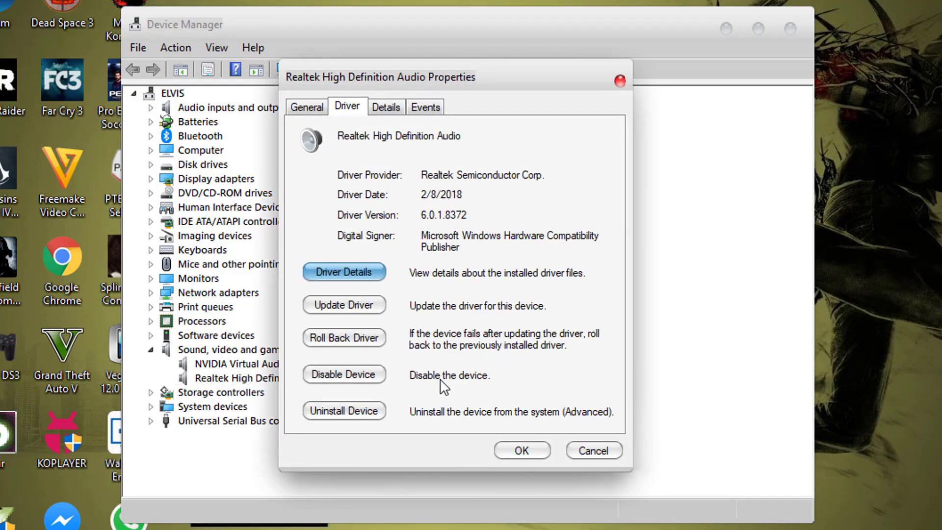
Start a manual driver update for the Realtek device, choosing from the drivers on the computer and installing from disk.
left_click(365, 310)
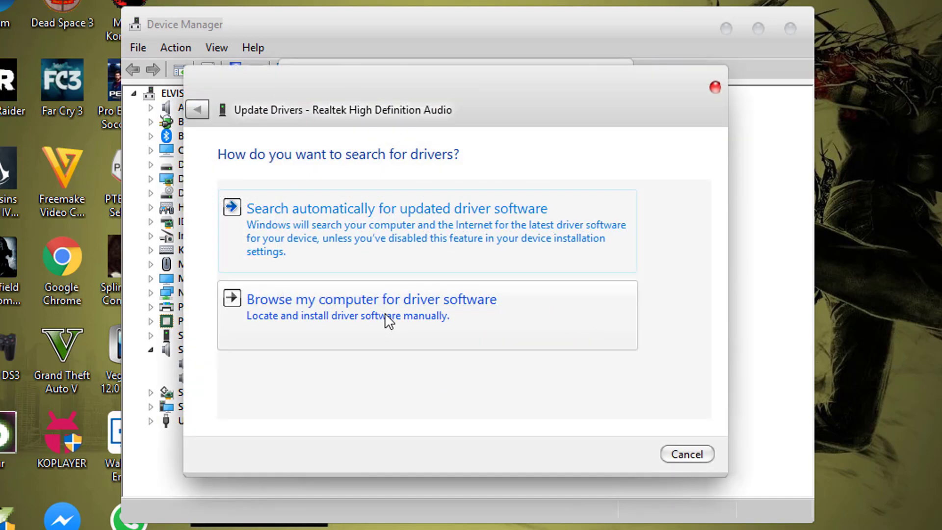
left_click(401, 319)
left_click(423, 353)
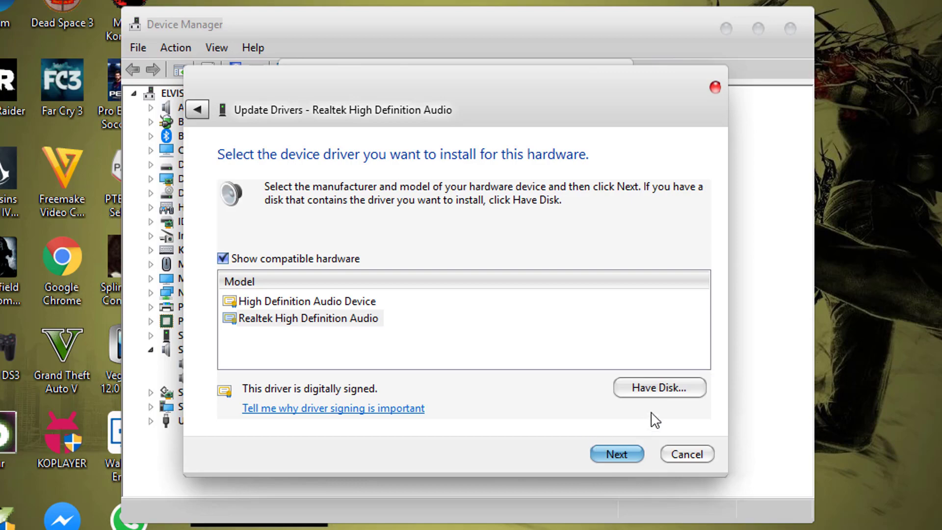
left_click(667, 392)
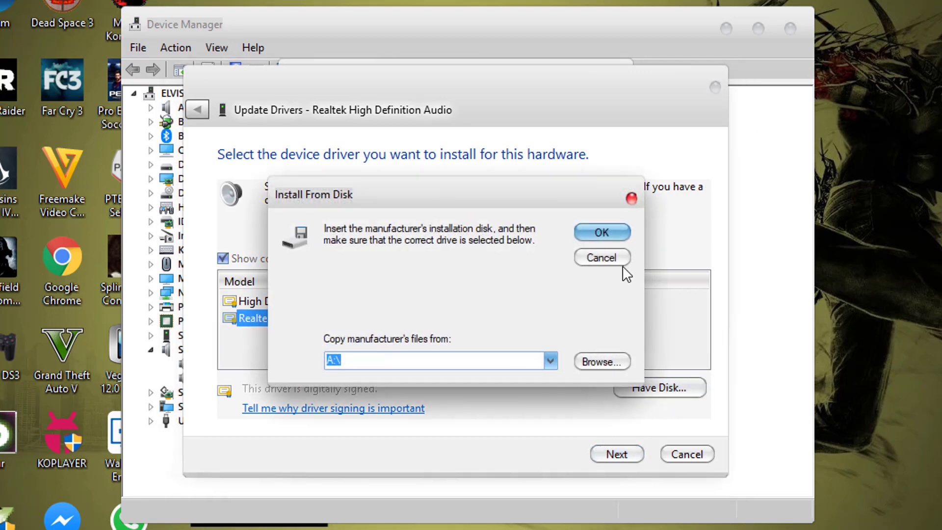
Load the Digital Plus AA setup information file from the 64 bit Drivers folder of Dolby Digital Plus Advance Audio on the desktop.
left_click(603, 362)
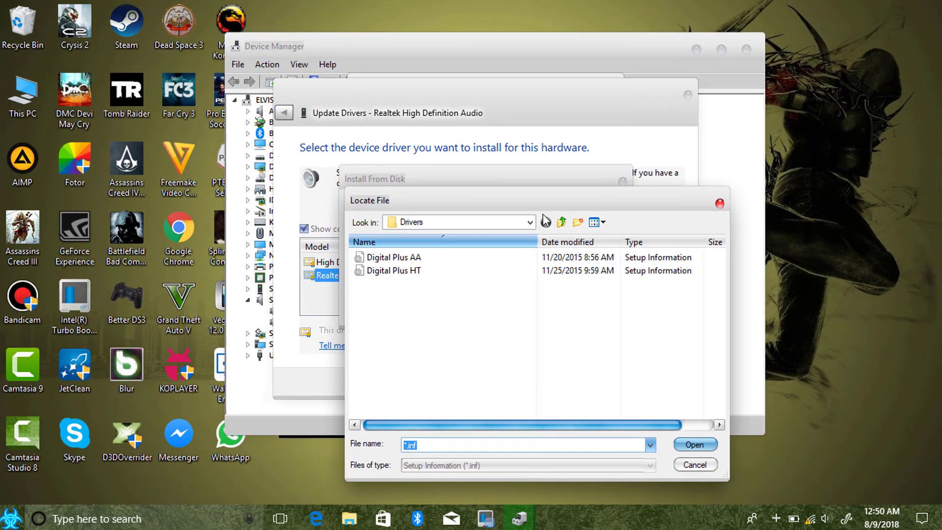
double_click(561, 201)
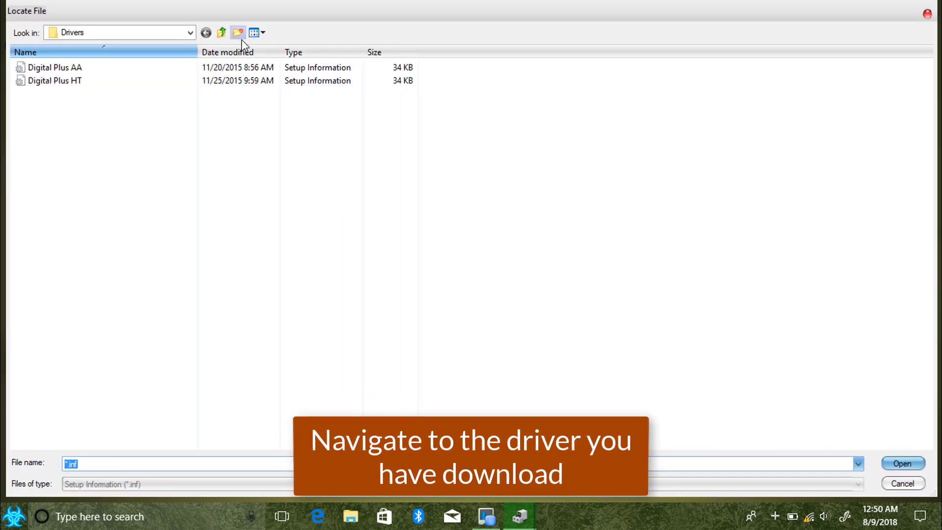
left_click(222, 34)
left_click(222, 34)
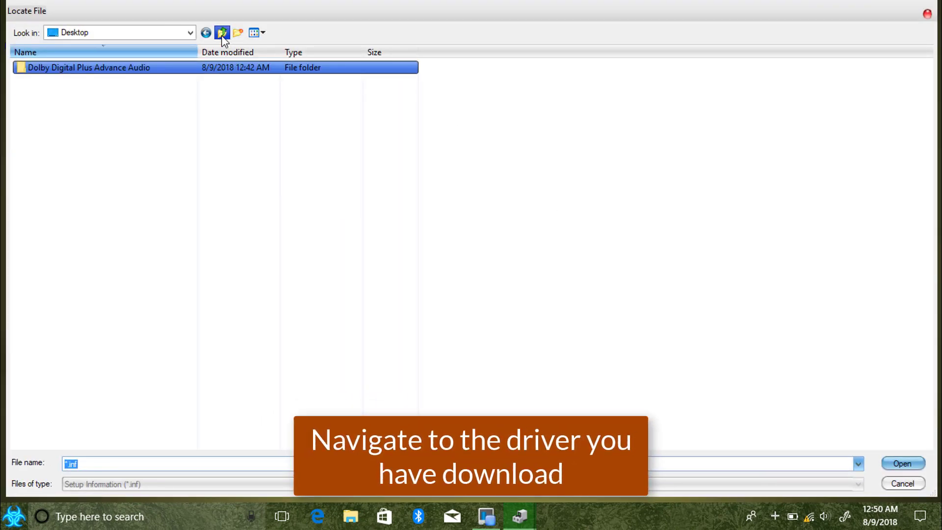
left_click(222, 34)
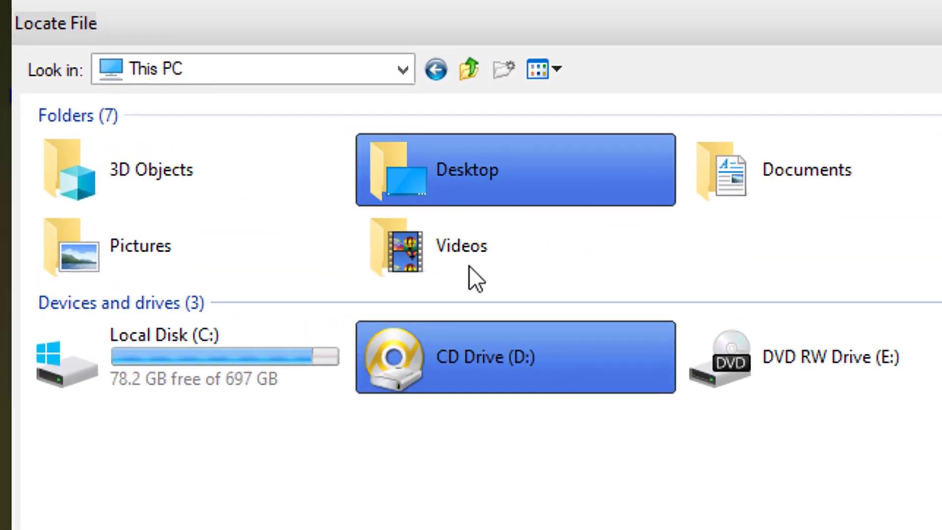
double_click(517, 165)
double_click(426, 144)
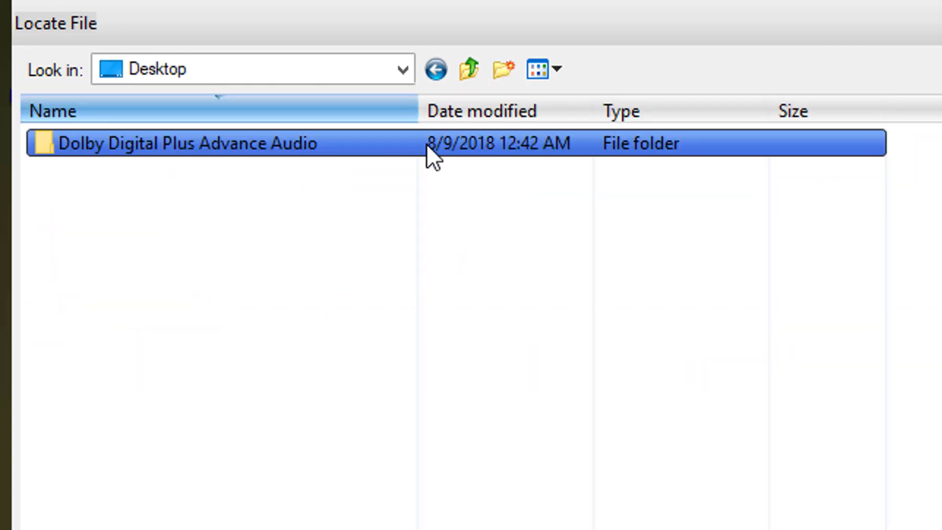
left_click(288, 175)
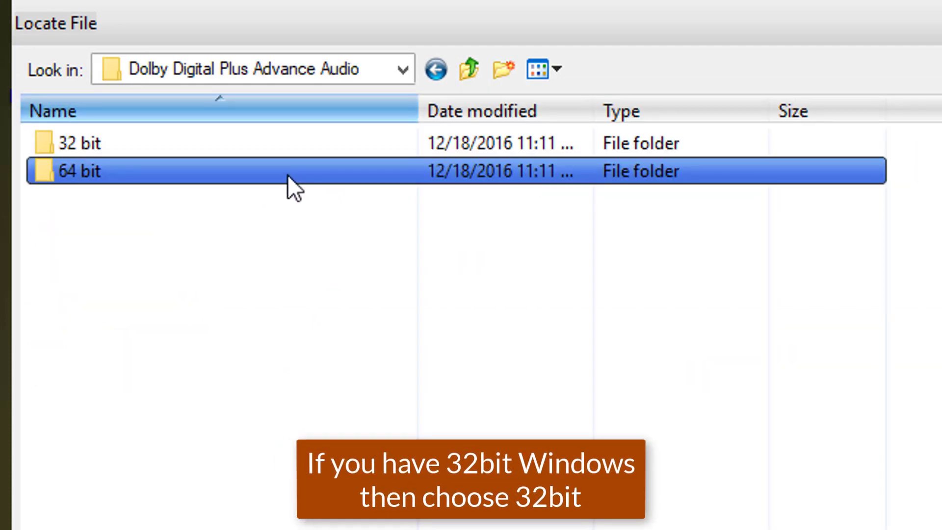
double_click(291, 177)
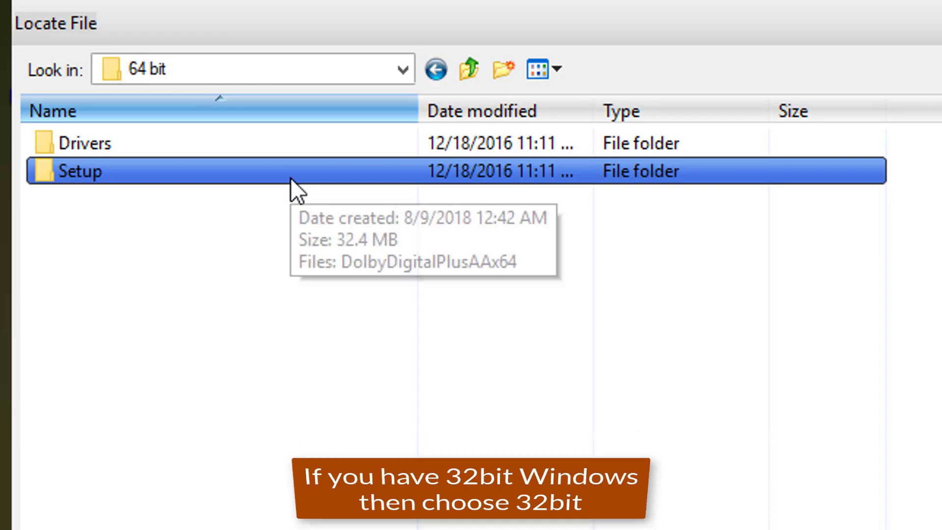
left_click(289, 143)
double_click(290, 144)
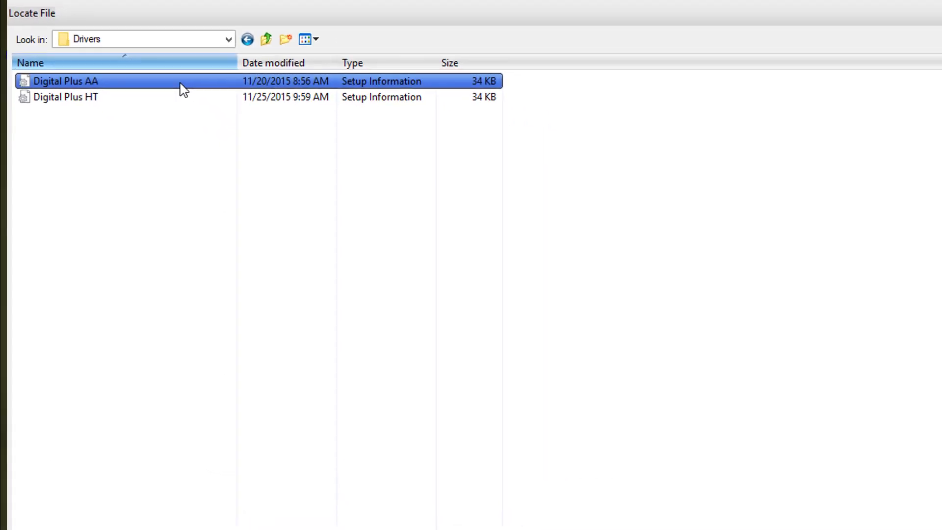
double_click(290, 145)
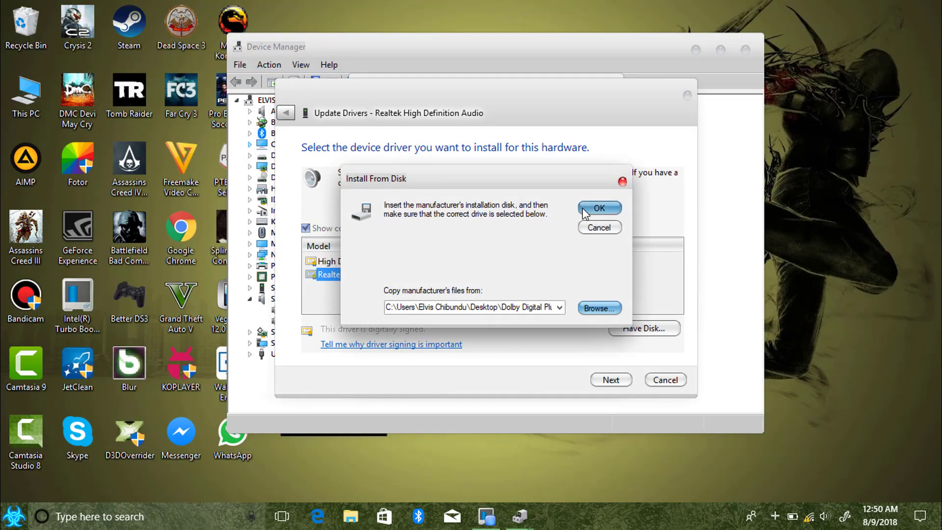
left_click(584, 208)
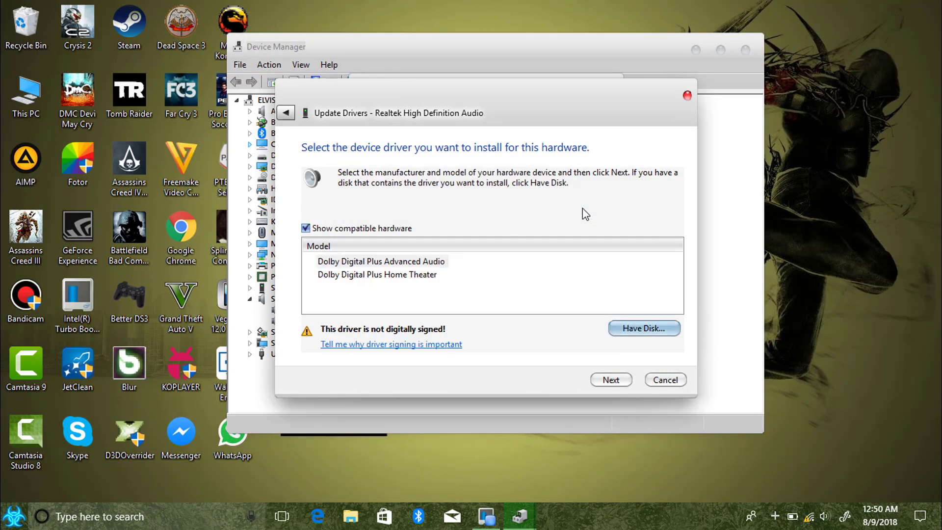
Install the unsigned Dolby Digital Plus Advanced Audio driver despite the warnings, and close the update wizard and device properties.
left_click(614, 382)
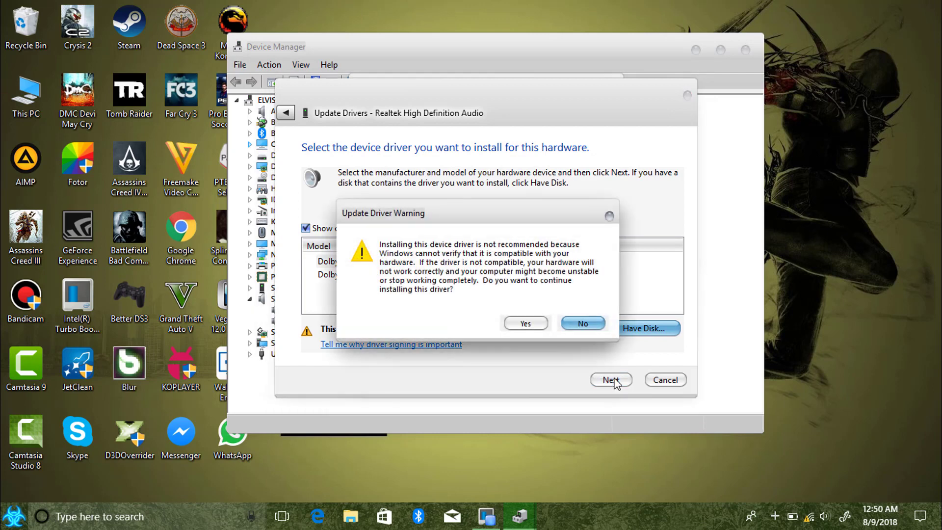
left_click(525, 323)
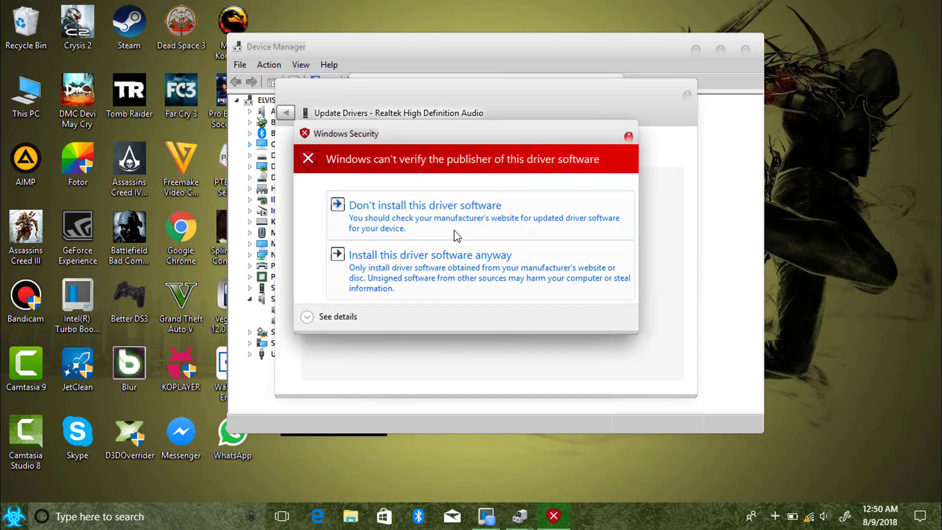
left_click(454, 265)
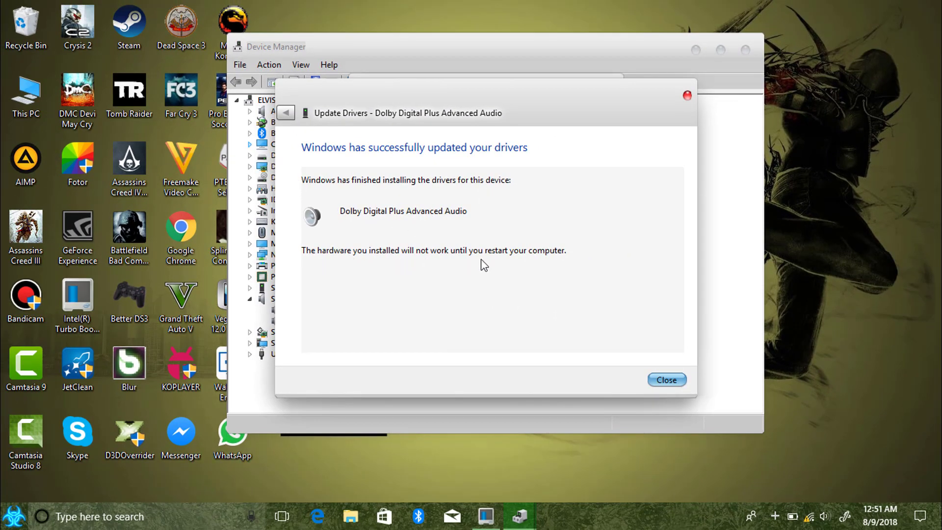
left_click(666, 380)
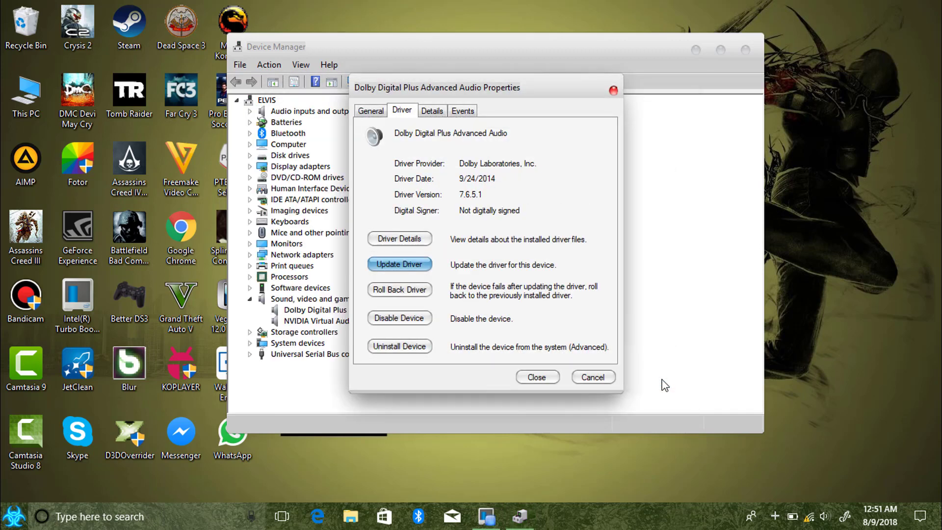
left_click(537, 377)
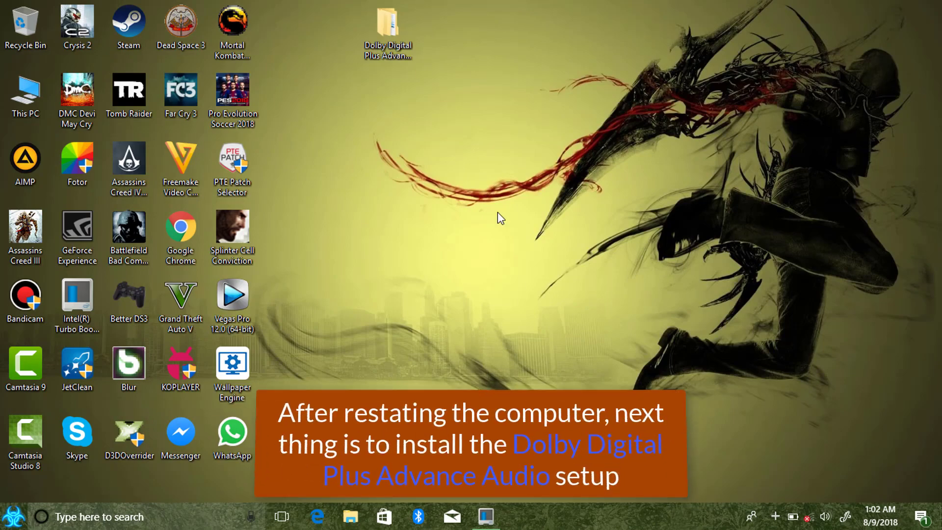
Open the 64 bit Setup folder inside the Dolby Digital Plus Advance Audio folder on the desktop.
left_click_drag(389, 22, 440, 164)
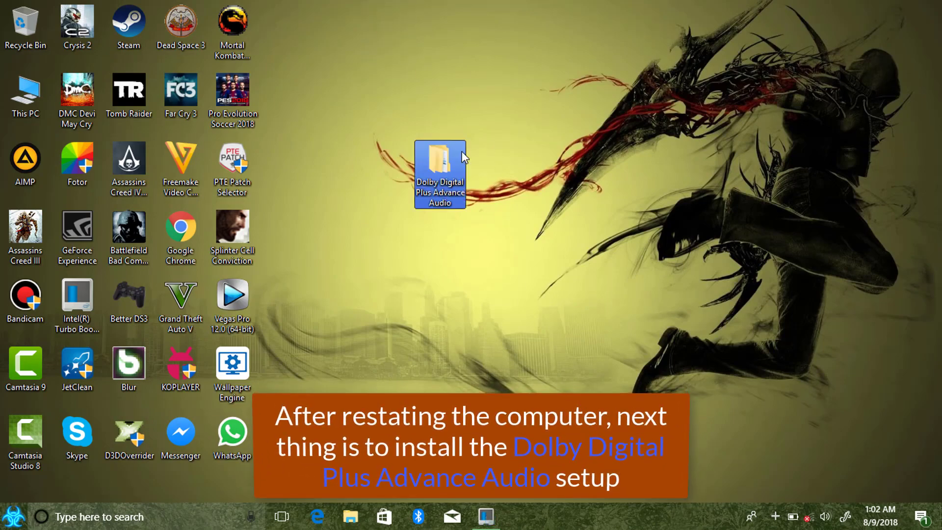
double_click(440, 164)
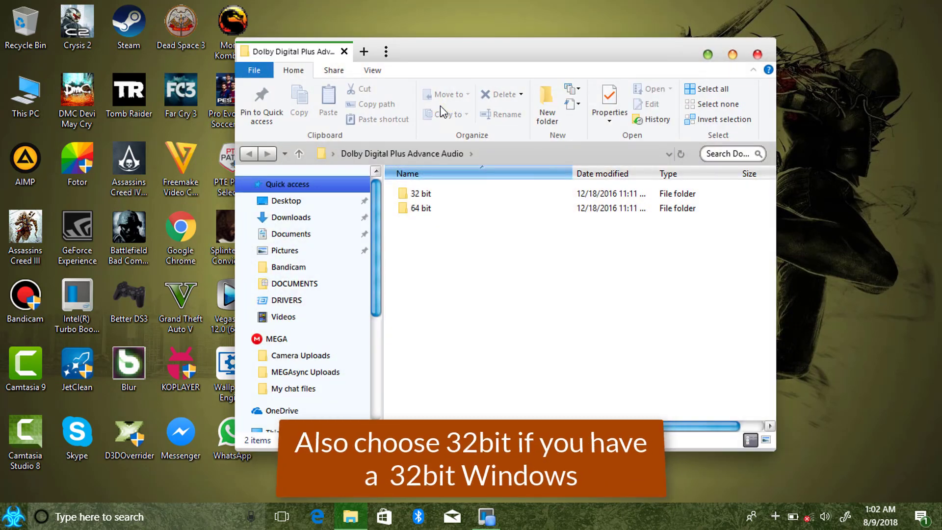
double_click(472, 210)
double_click(470, 211)
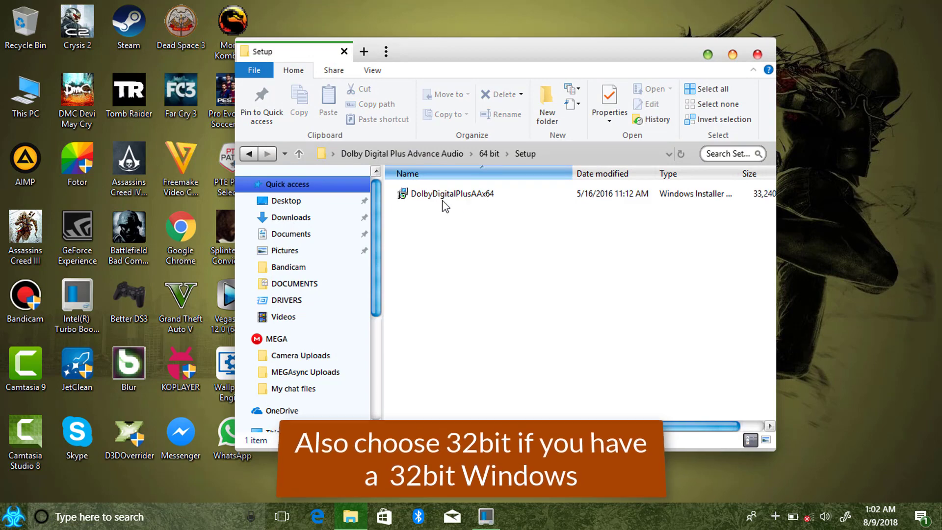
Start the DolbyDigitalPlusAAx64 installer, keeping the default destination folder and enabling a Start Menu shortcut.
double_click(459, 194)
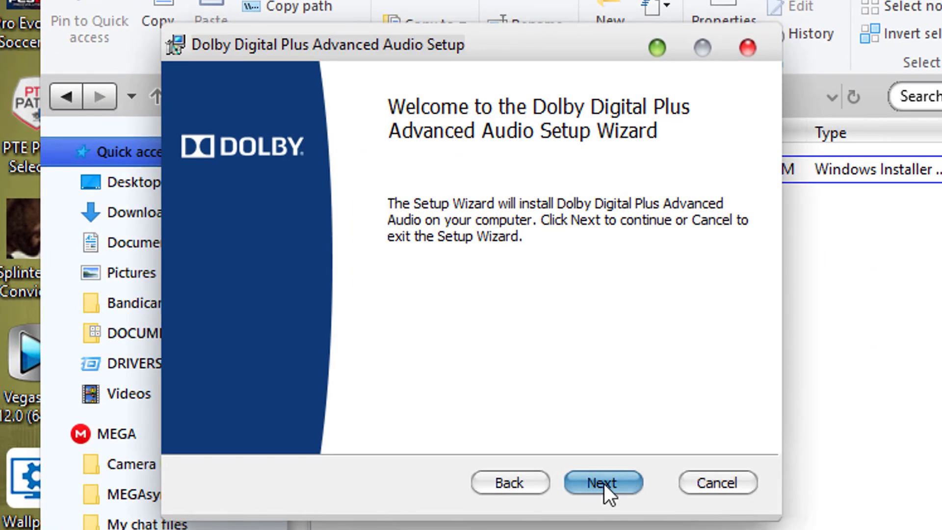
left_click(605, 484)
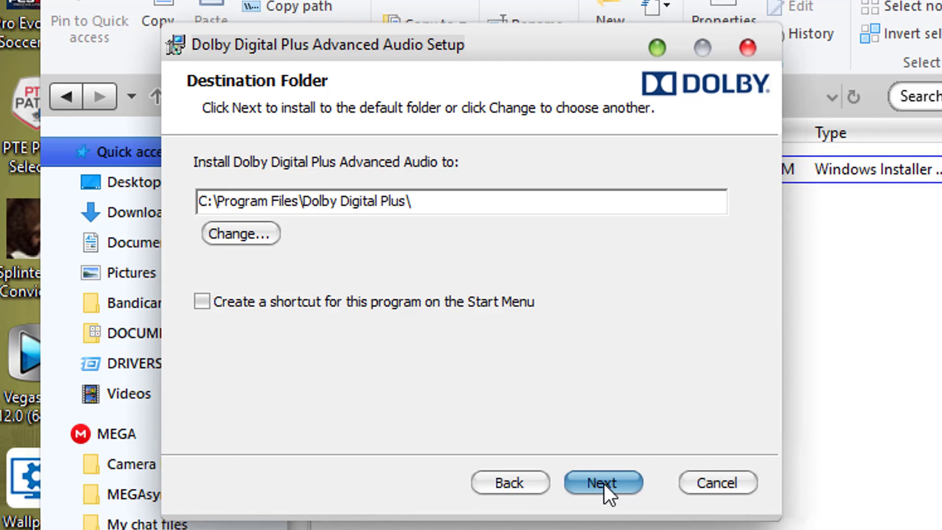
left_click(240, 306)
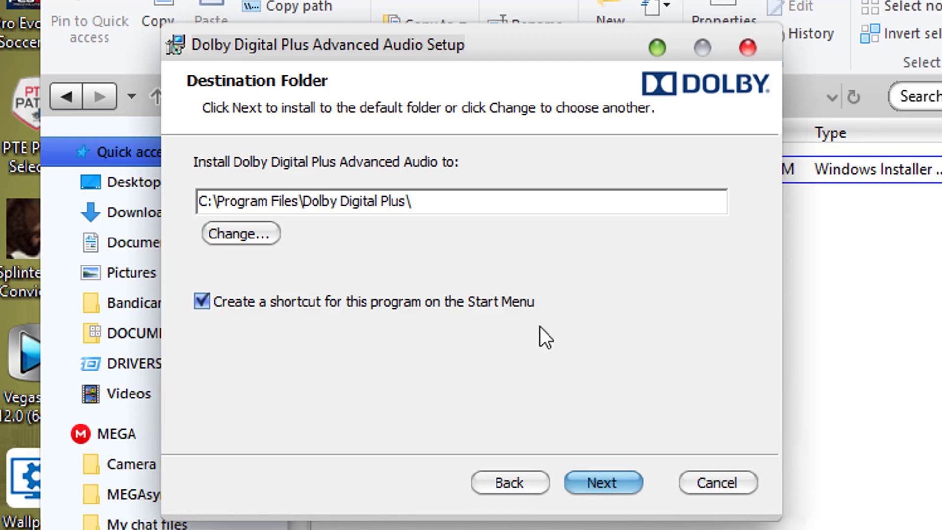
left_click(602, 479)
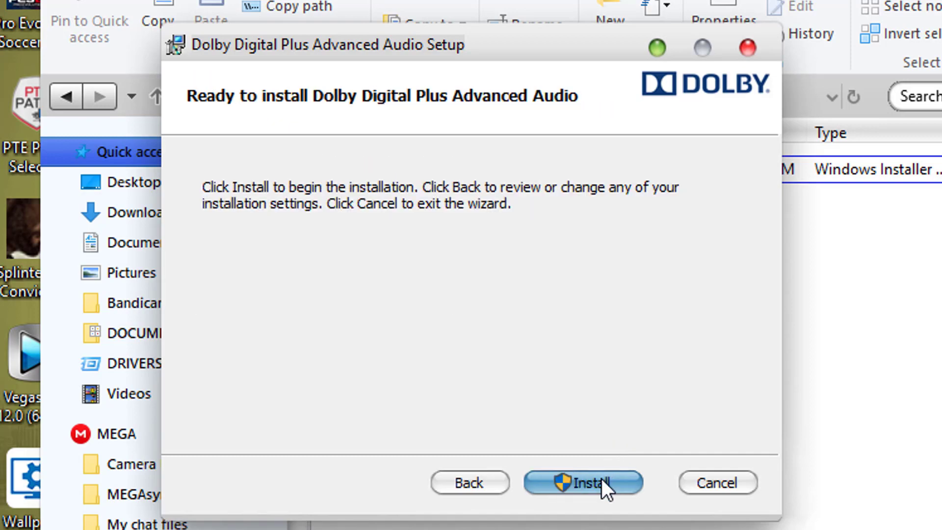
Install Dolby Digital Plus Advanced Audio, closing the Setup folder window meanwhile, and finish the setup wizard.
left_click(602, 479)
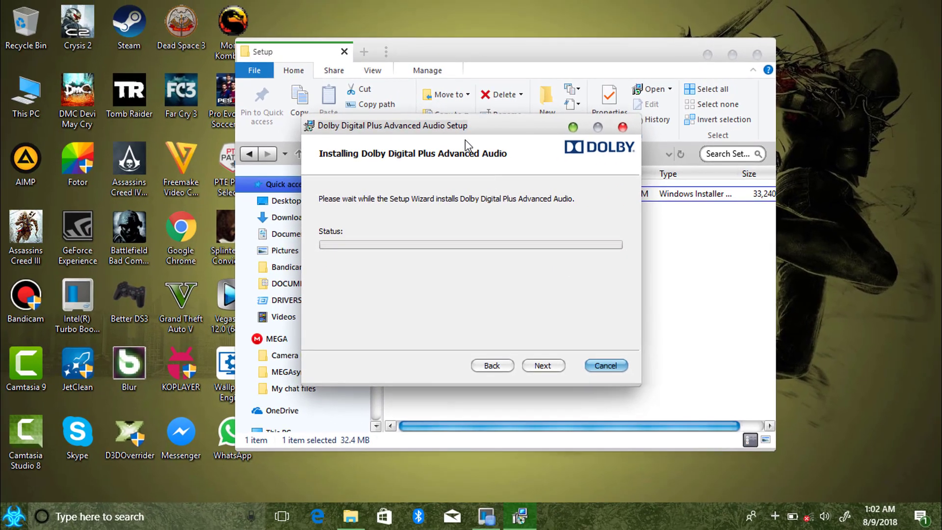
left_click(757, 55)
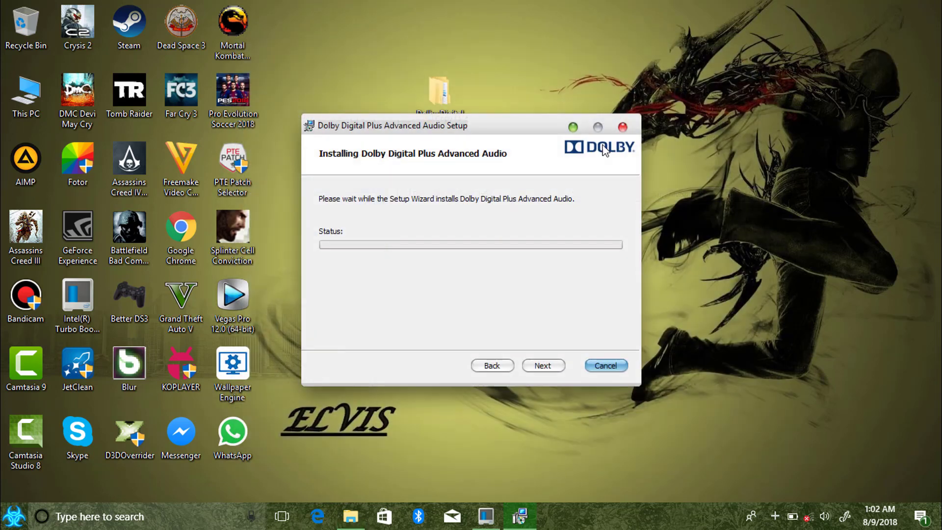
left_click(429, 335)
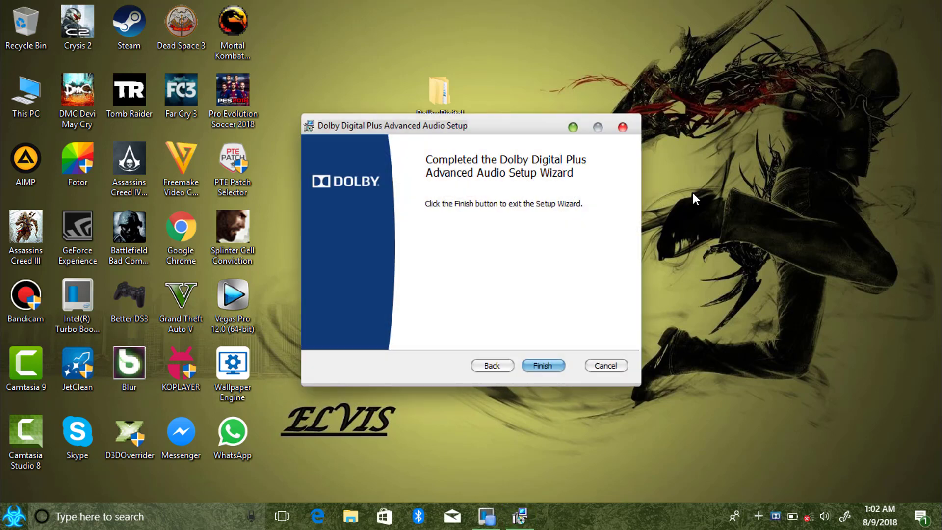
left_click(558, 369)
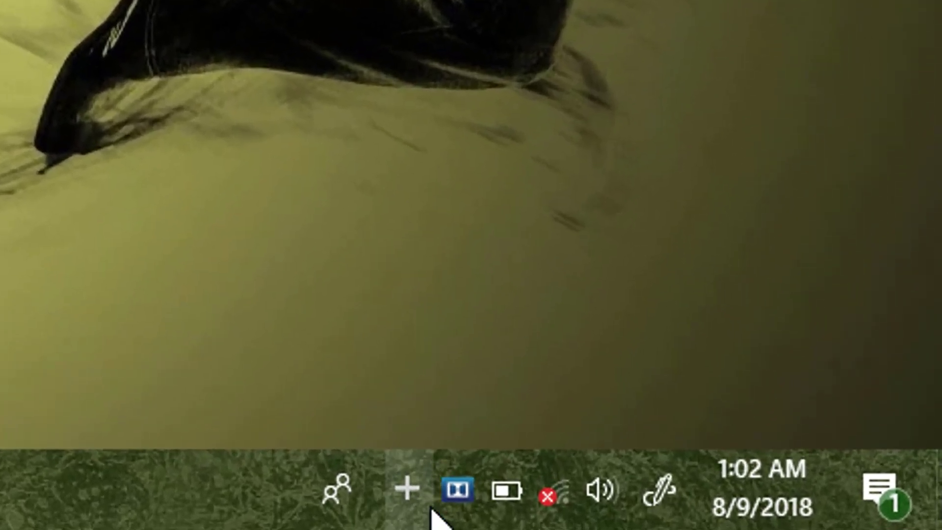
Open the Dolby Digital Plus Profile Editor from the hidden notification icons, view its Music profile, and put the window away.
left_click(431, 508)
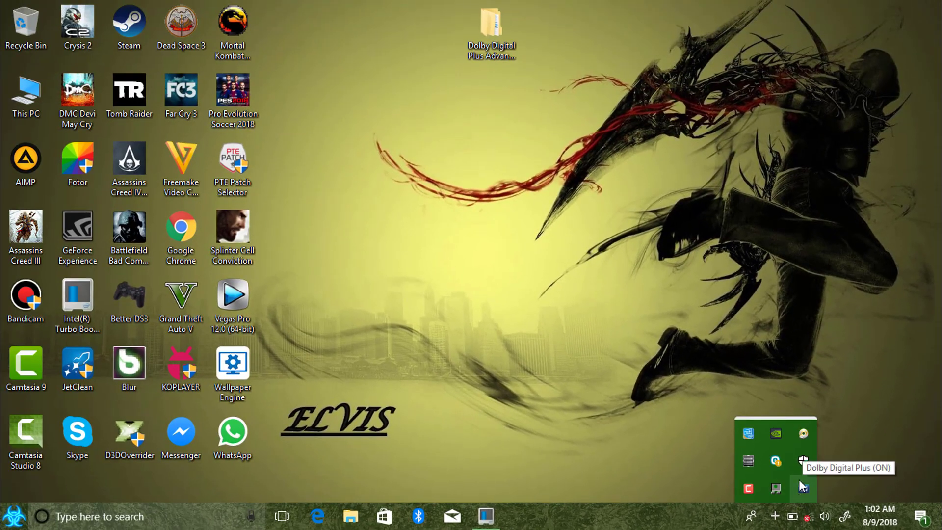
left_click(803, 488)
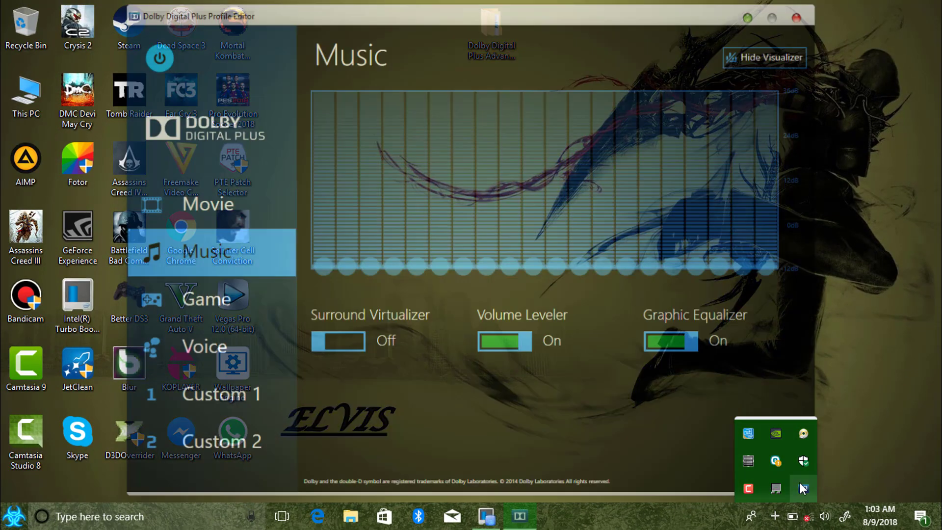
right_click(803, 488)
left_click(620, 71)
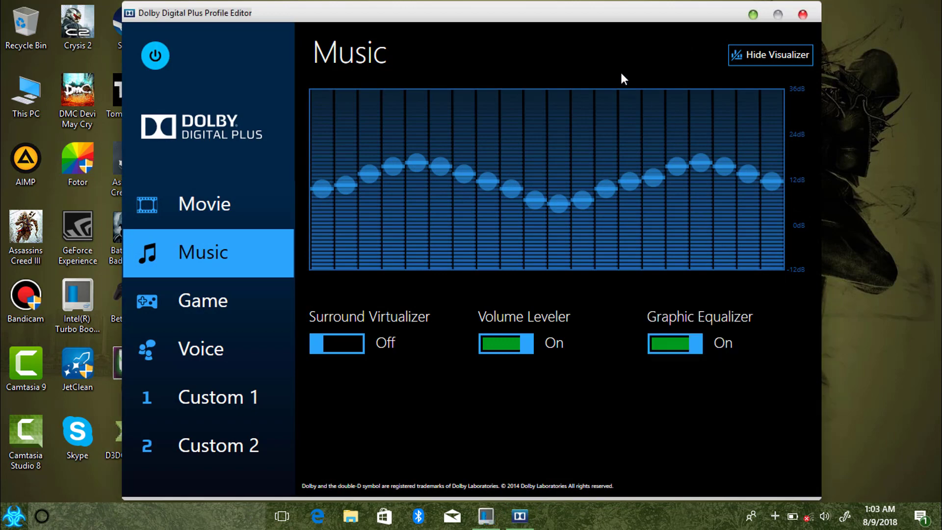
left_click_drag(514, 16, 555, 19)
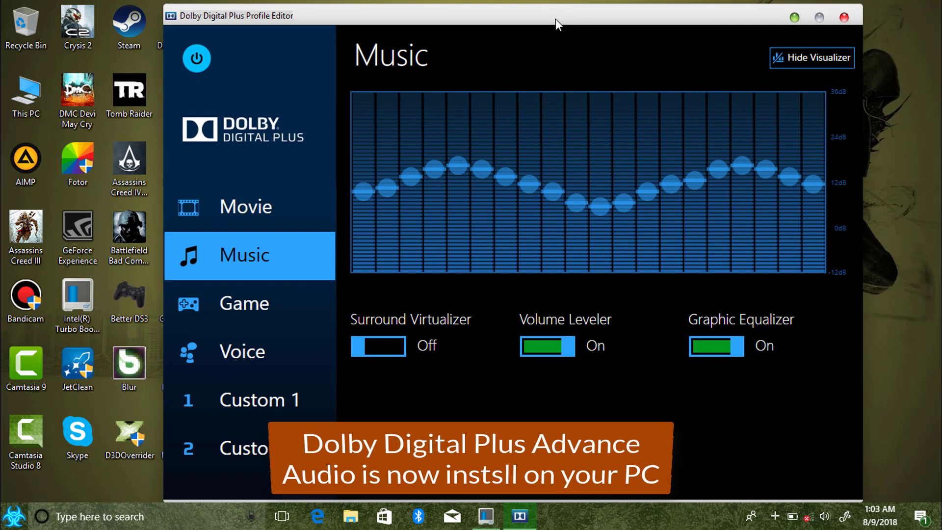
left_click(790, 17)
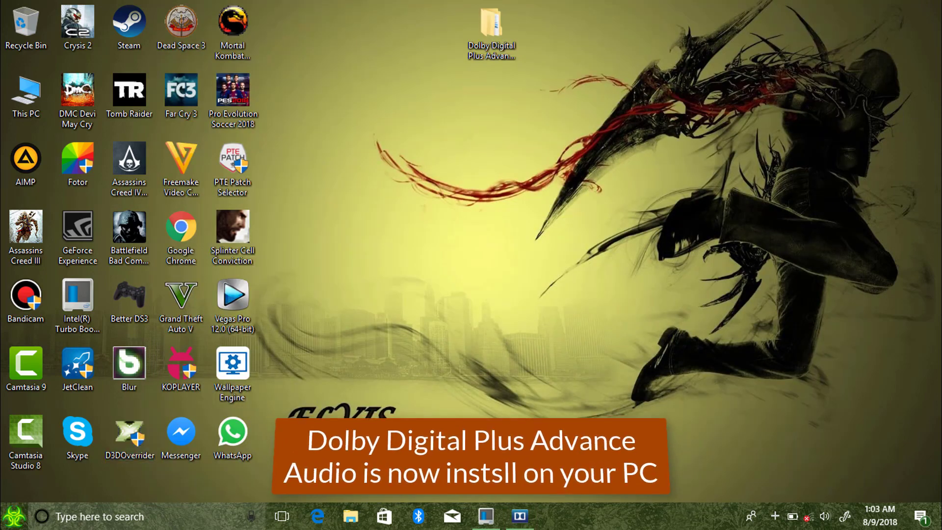
Open Device Manager and expand the Sound, video and game controllers category.
key("super+x")
left_click(53, 235)
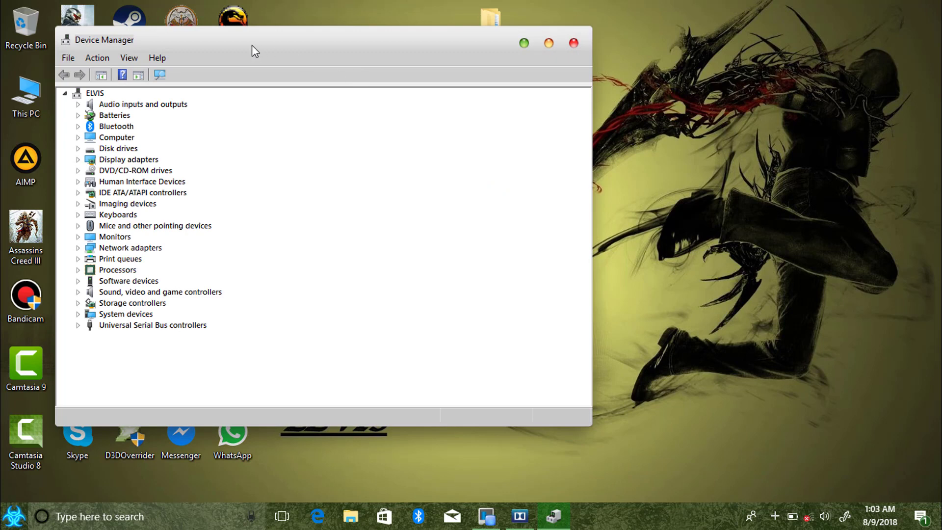
left_click_drag(251, 45, 278, 63)
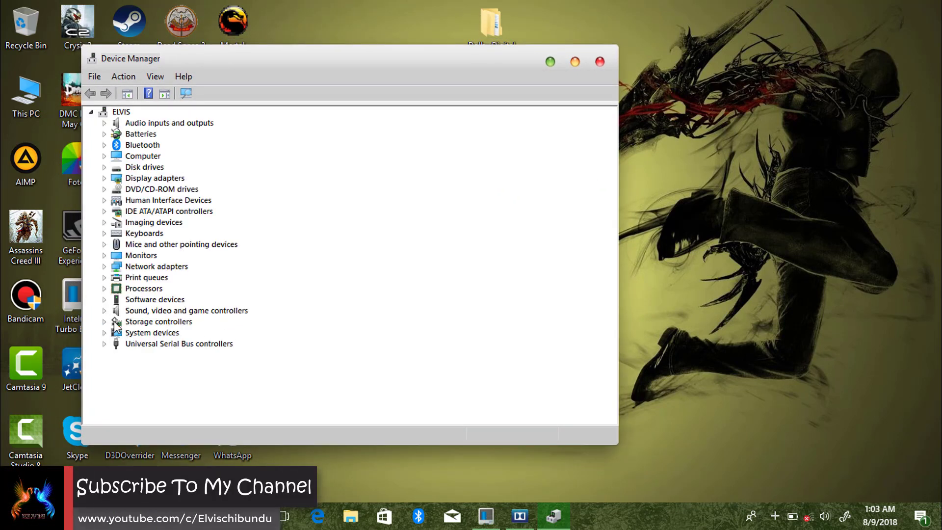
left_click(104, 310)
left_click_drag(328, 69, 479, 70)
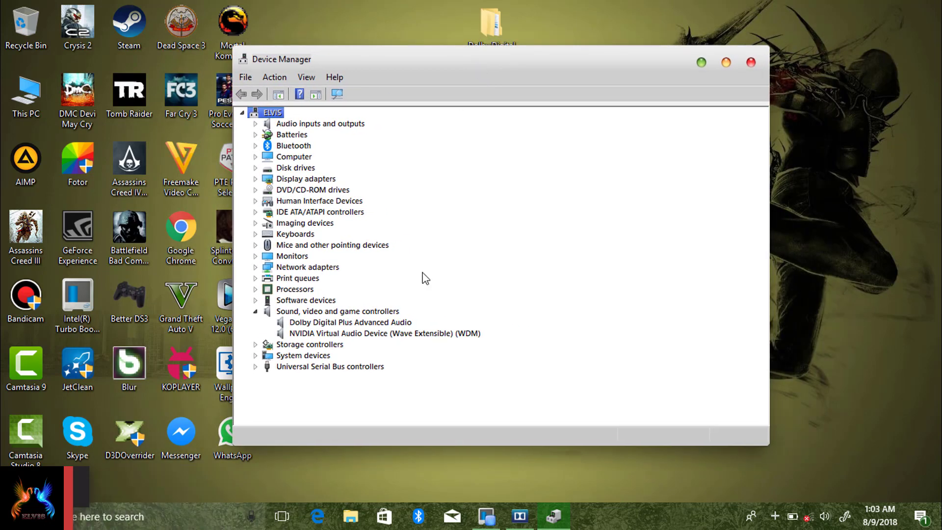
Check the device status in the Dolby Digital Plus Advanced Audio properties, and close the properties and Device Manager.
left_click(330, 335)
left_click(402, 322)
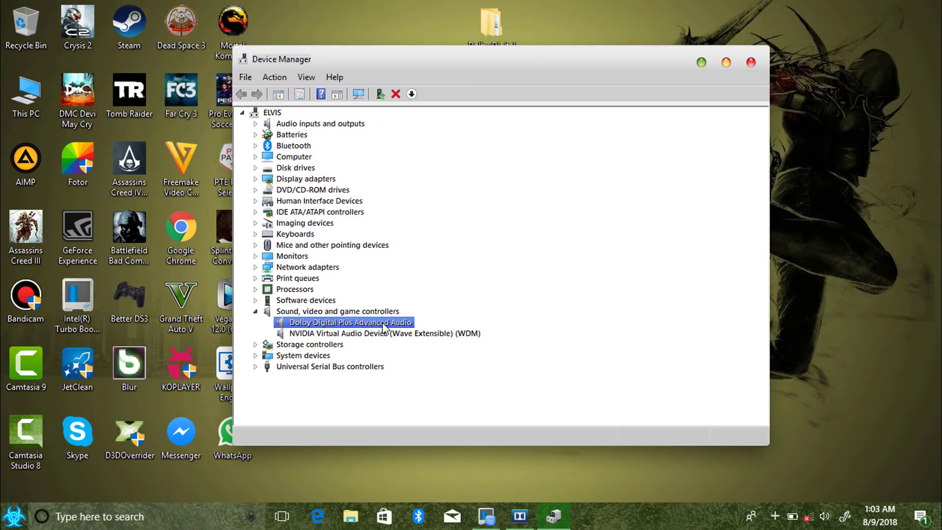
double_click(384, 323)
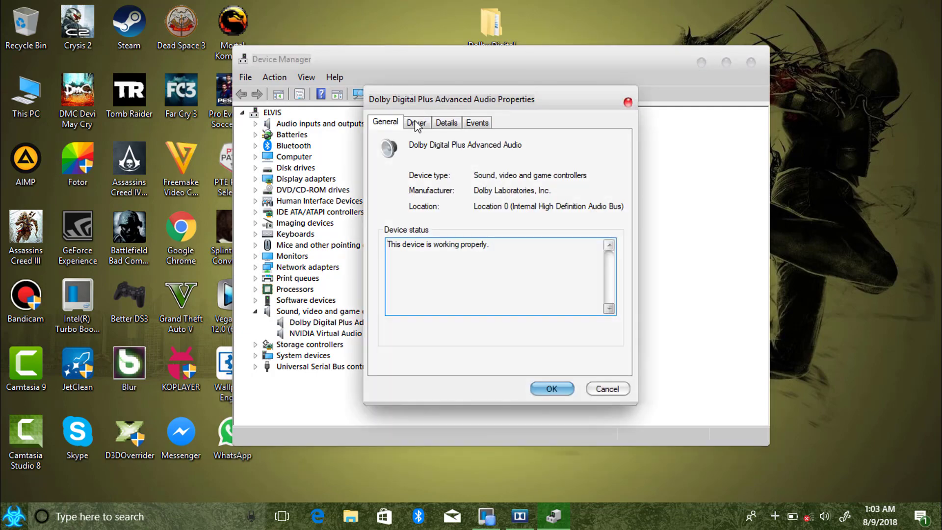
left_click(416, 125)
left_click(385, 122)
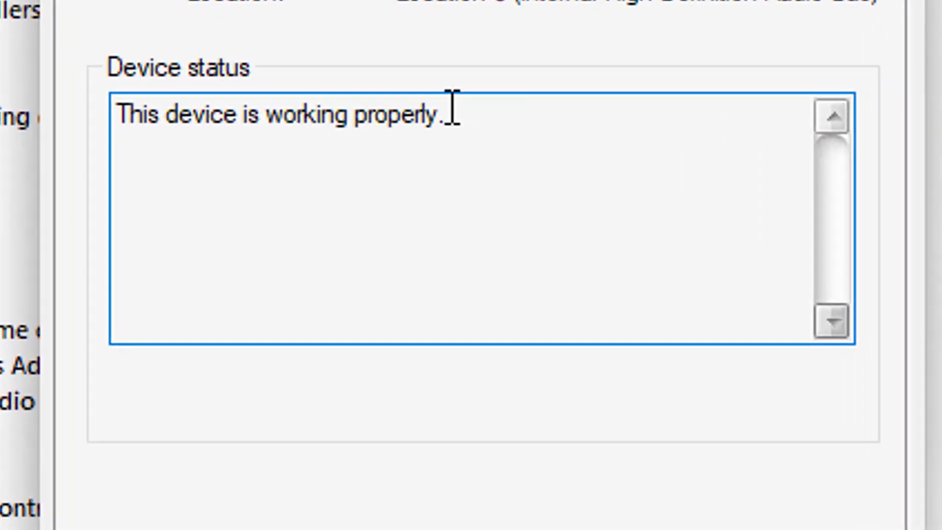
left_click_drag(489, 111, 18, 104)
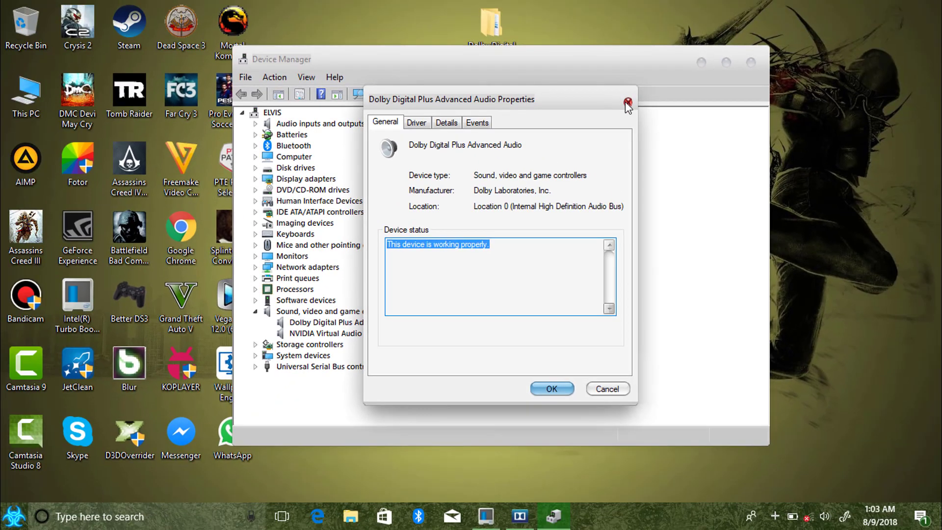
left_click(625, 98)
left_click(751, 62)
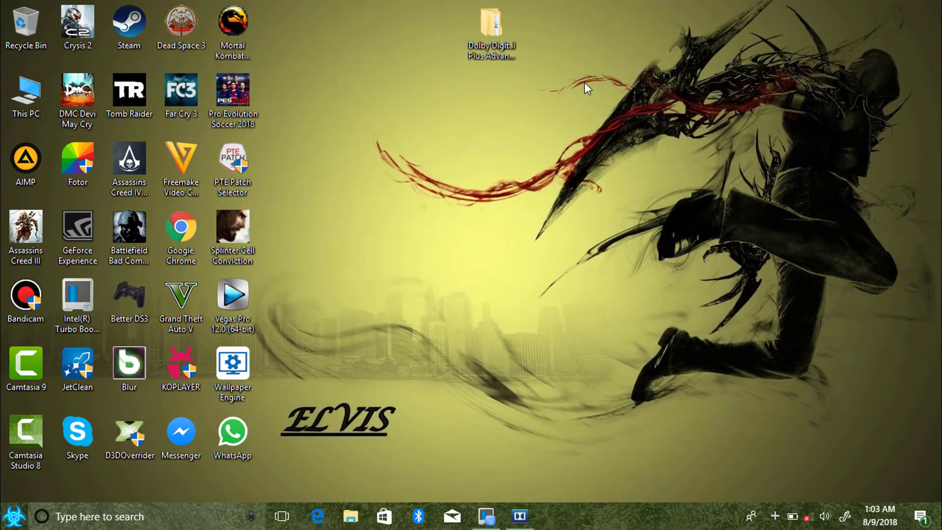
Minimize Groove Music with the song playing and bring up the Dolby Digital Plus Profile Editor.
left_click(530, 521)
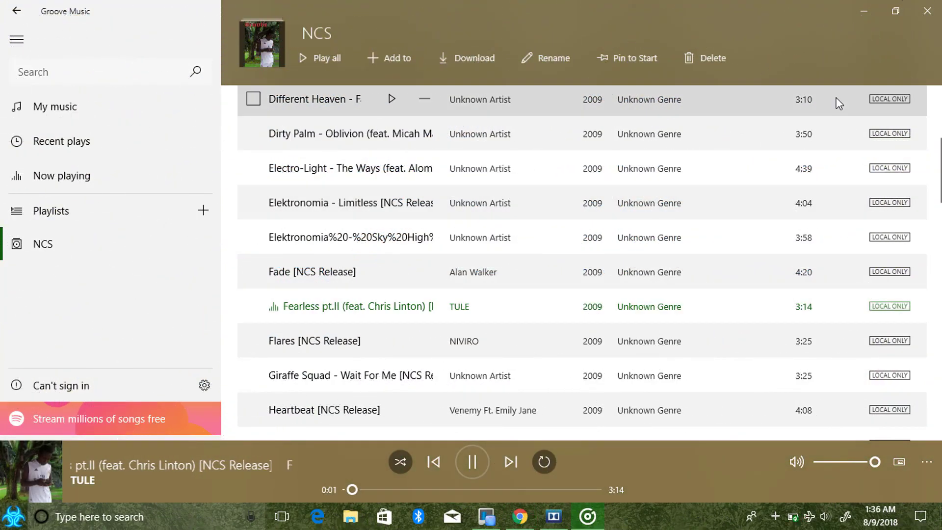
left_click(864, 14)
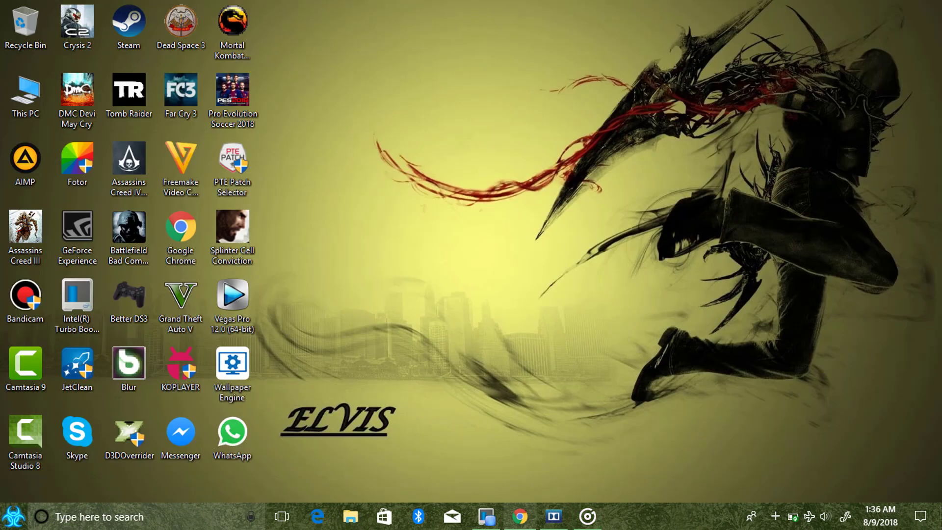
left_click(554, 520)
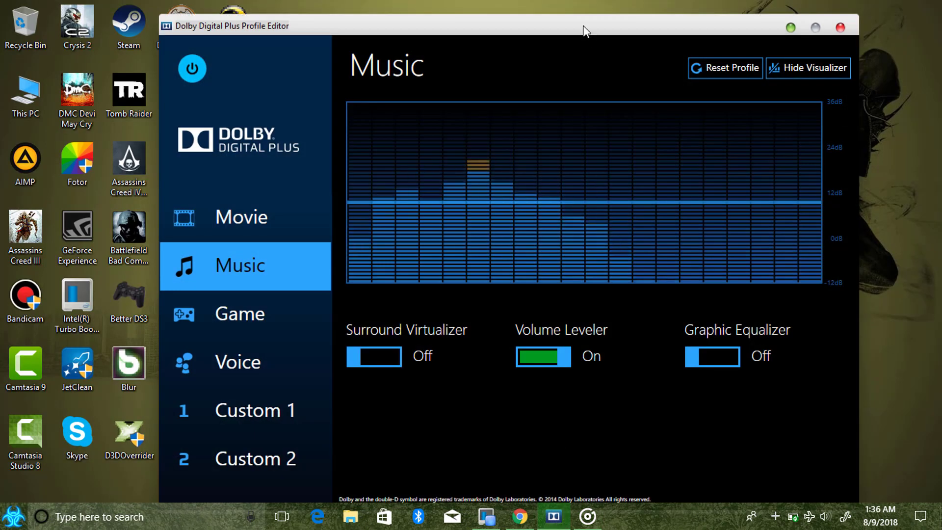
mouse_move(564, 28)
left_mouse_down()
mouse_move(541, 20)
mouse_move(555, 20)
left_mouse_up()
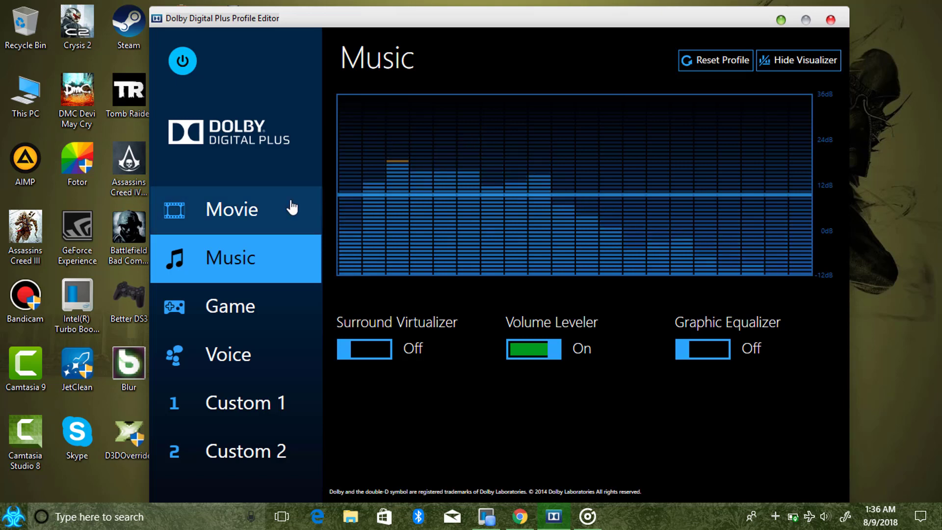
Compare the sound of the Movie, Music, Game, Voice, Custom 1 and Custom 2 profiles, and return to the Music profile.
left_click(293, 208)
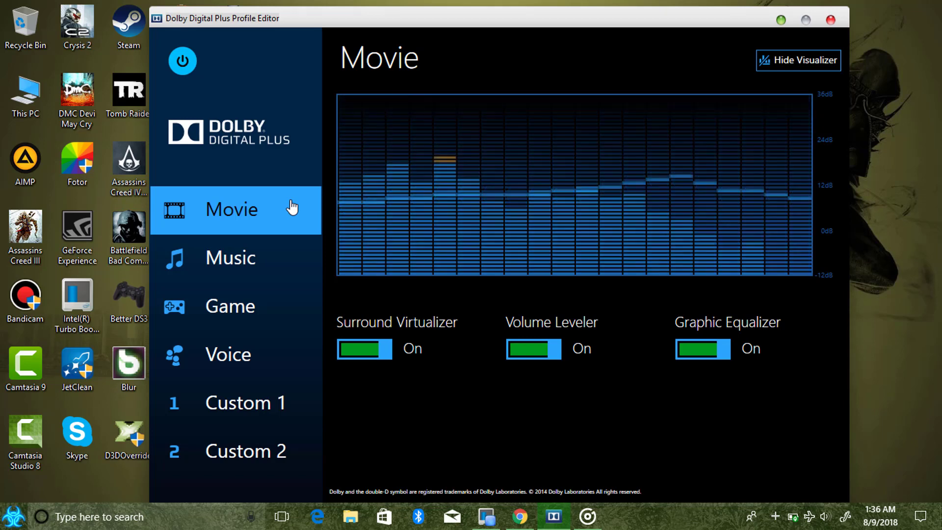
left_click(276, 250)
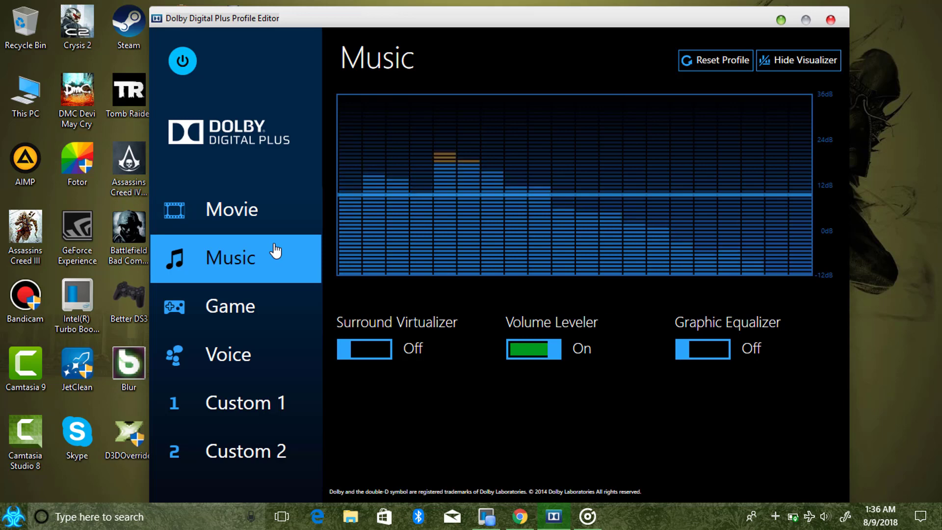
left_click(240, 310)
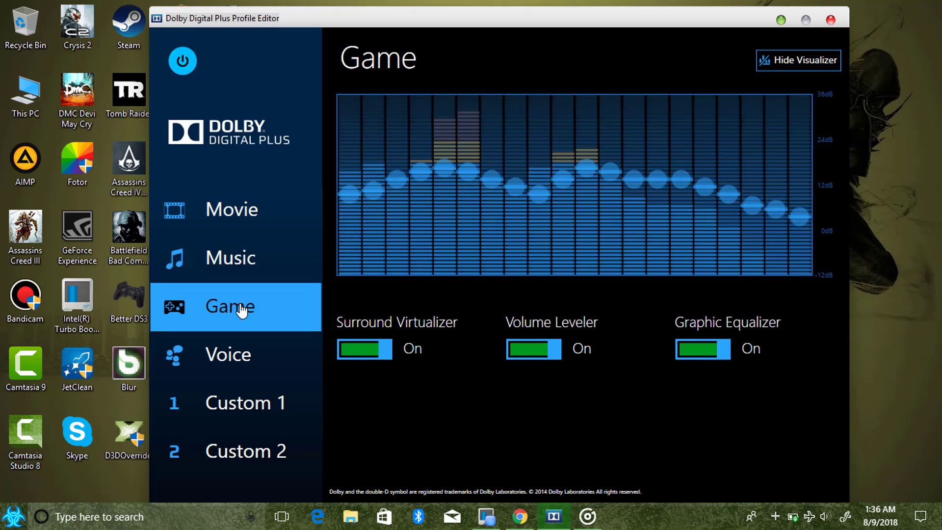
left_click(256, 354)
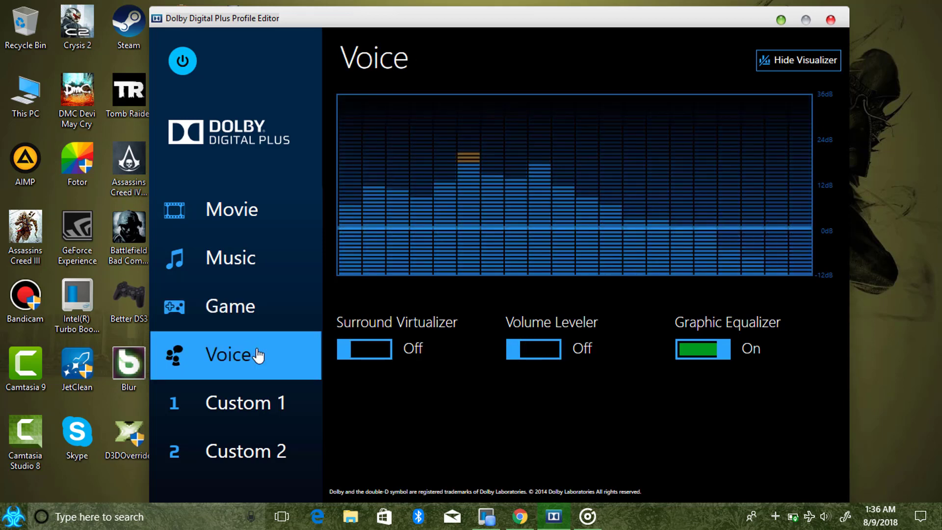
left_click(258, 404)
left_click(272, 451)
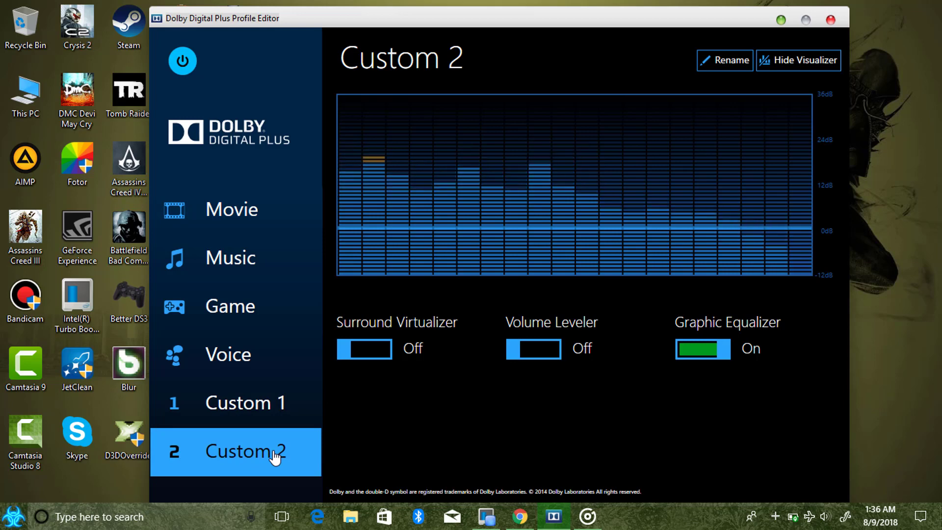
left_click(254, 257)
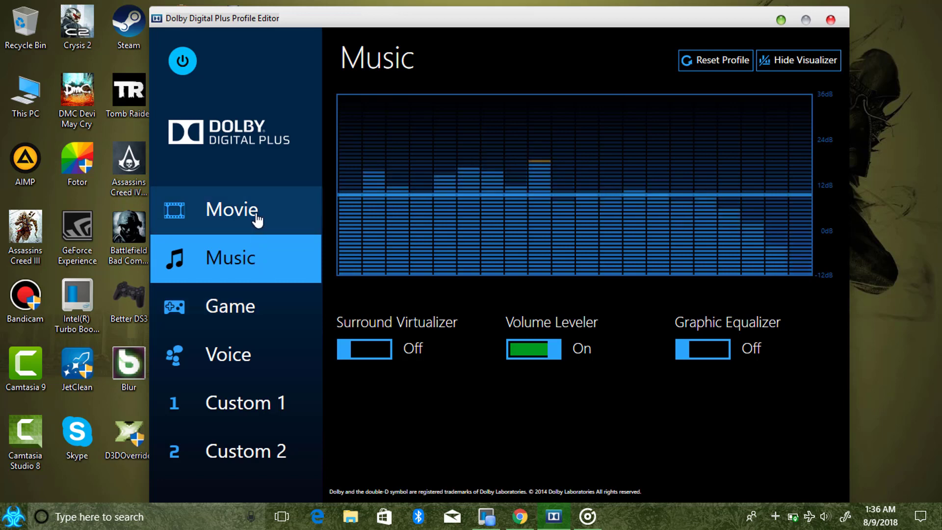
Try the Surround Virtualizer and Graphic Equalizer in the Music profile, switching each on and back off.
left_click(371, 350)
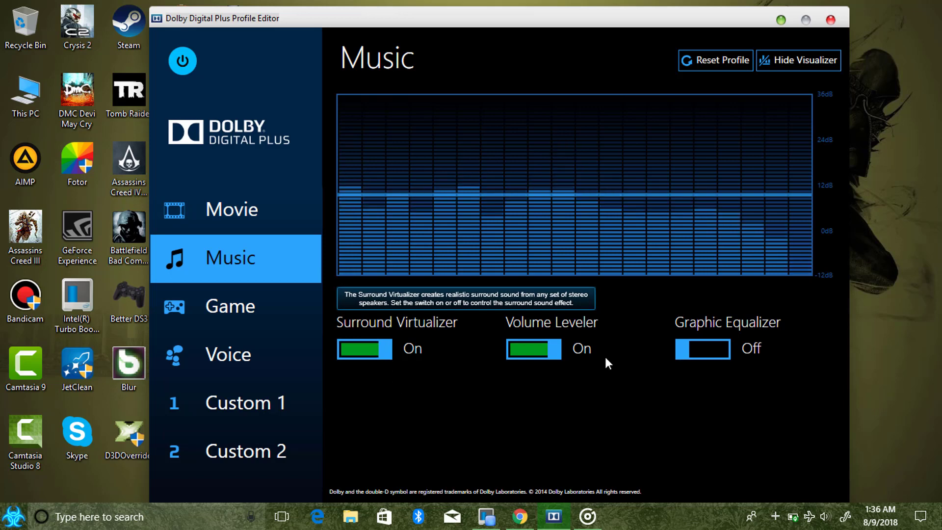
left_click(709, 351)
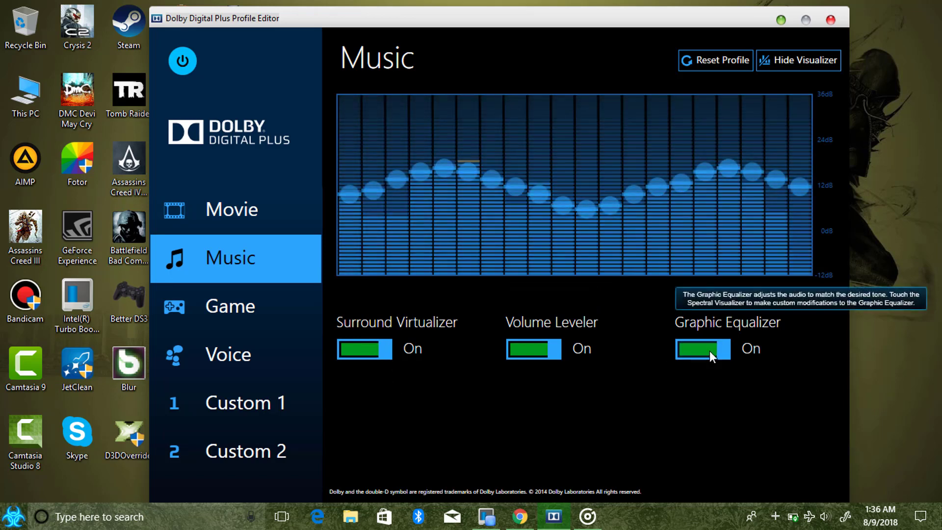
left_click(710, 352)
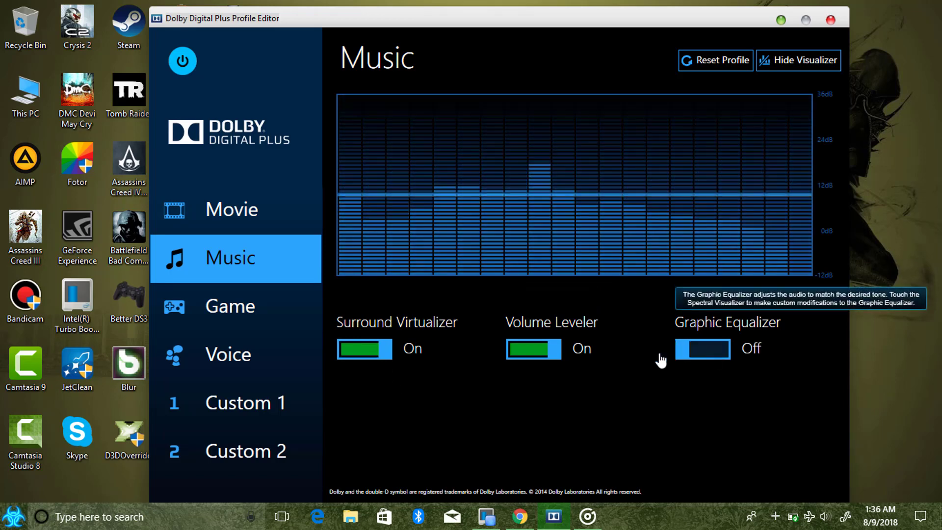
left_click(373, 352)
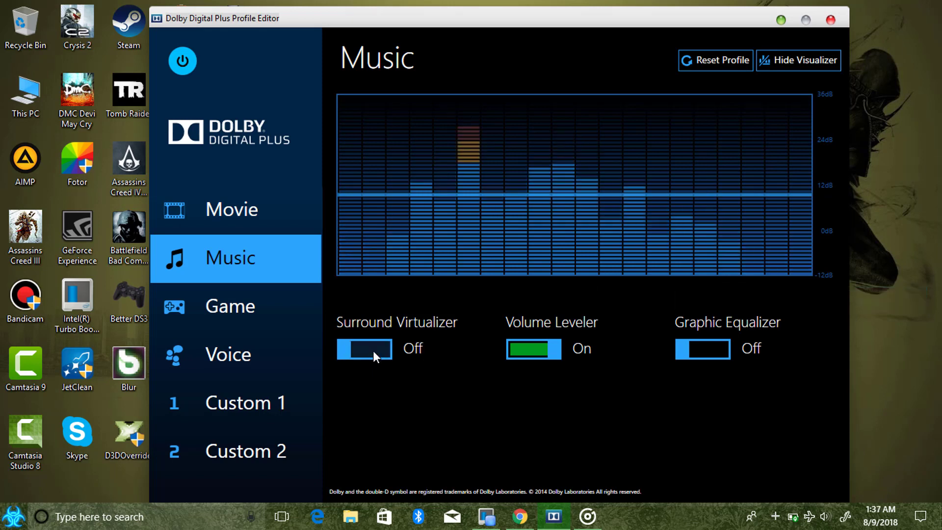
left_click(373, 350)
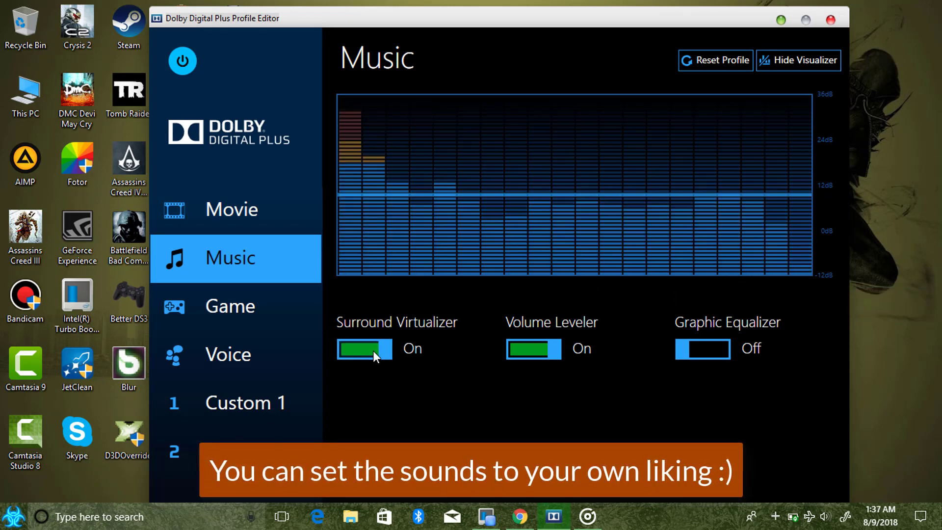
left_click(372, 350)
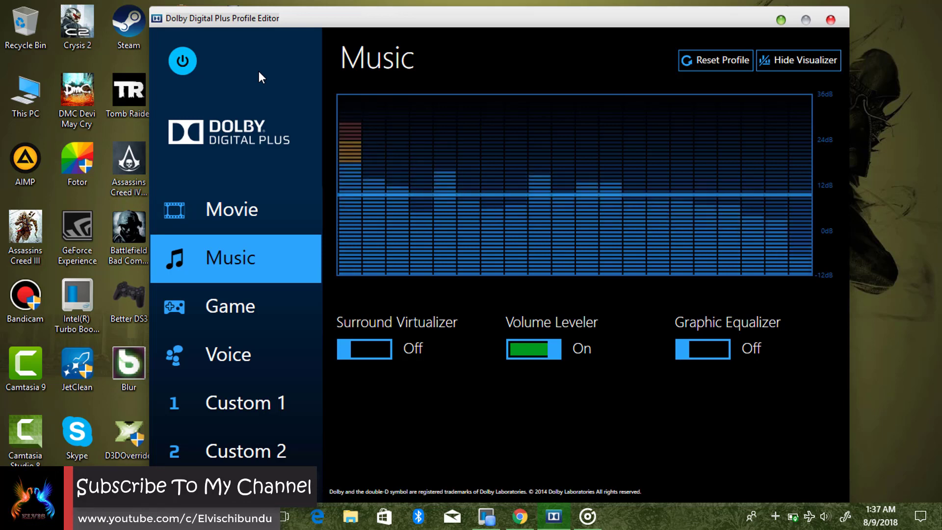
left_click_drag(437, 15, 443, 11)
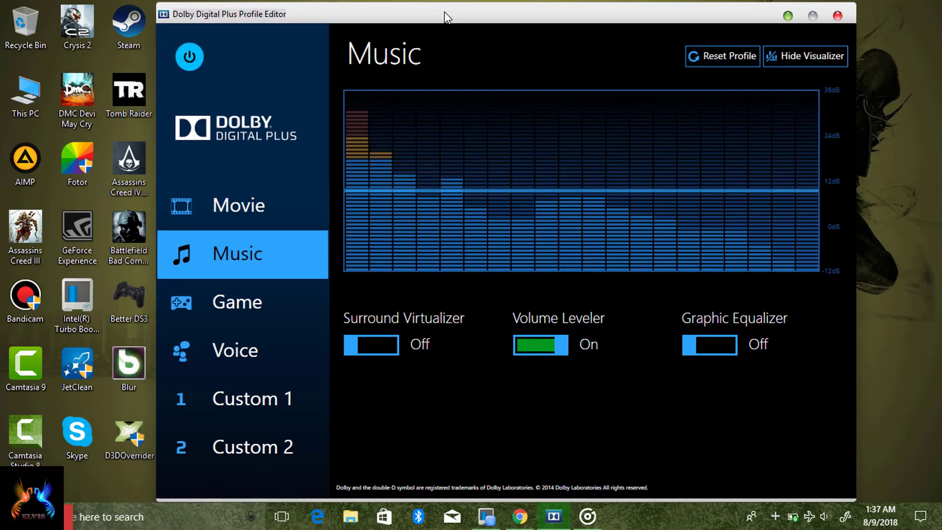